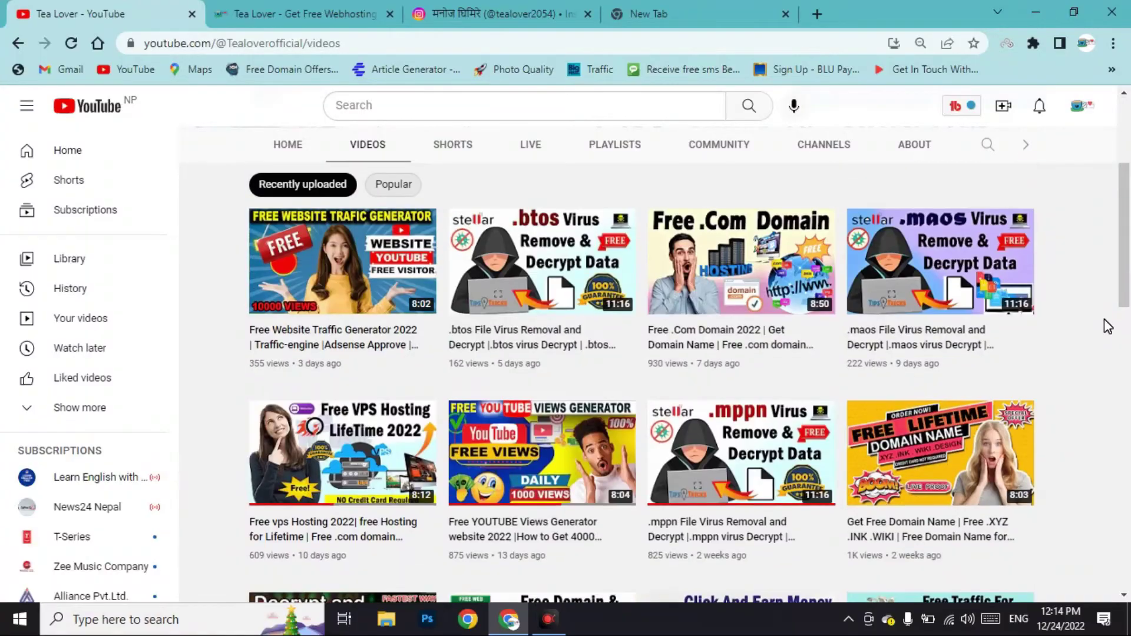
- Scroll the Tea Lover Videos page, then browse the webhosting blog tab
scroll(1104, 323, "up", 4)
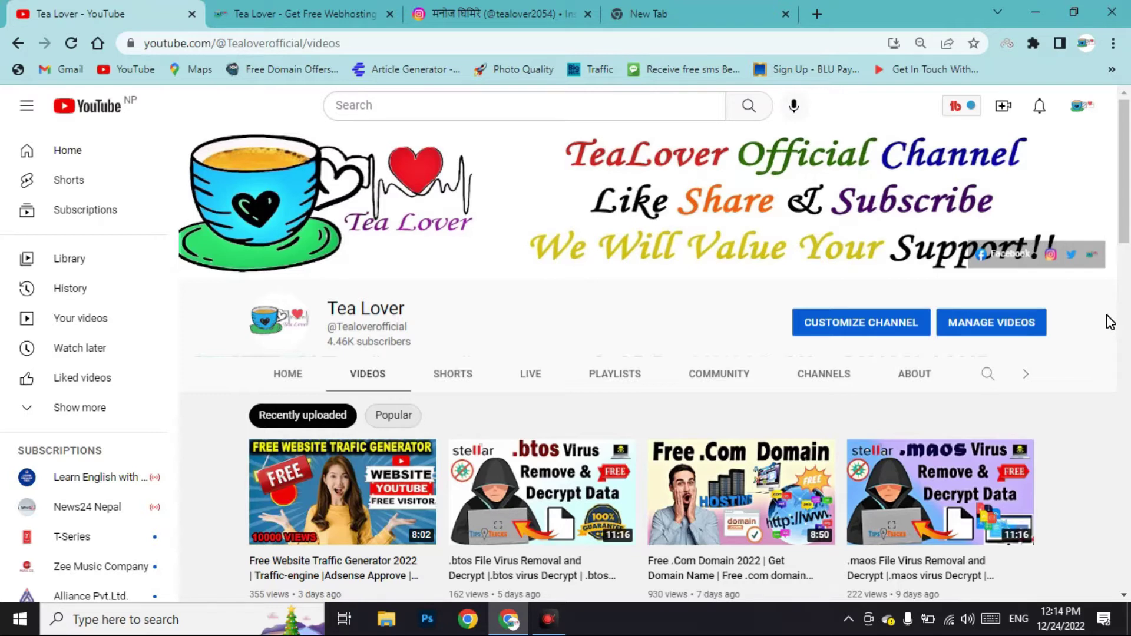
left_click(333, 14)
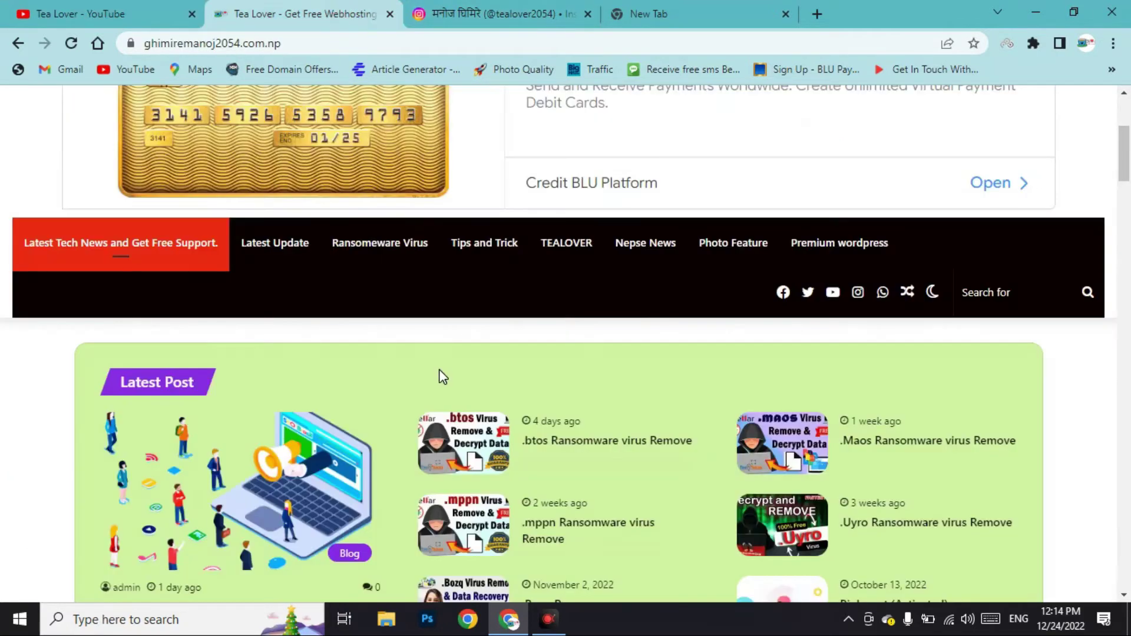
scroll(439, 371, "down", 15)
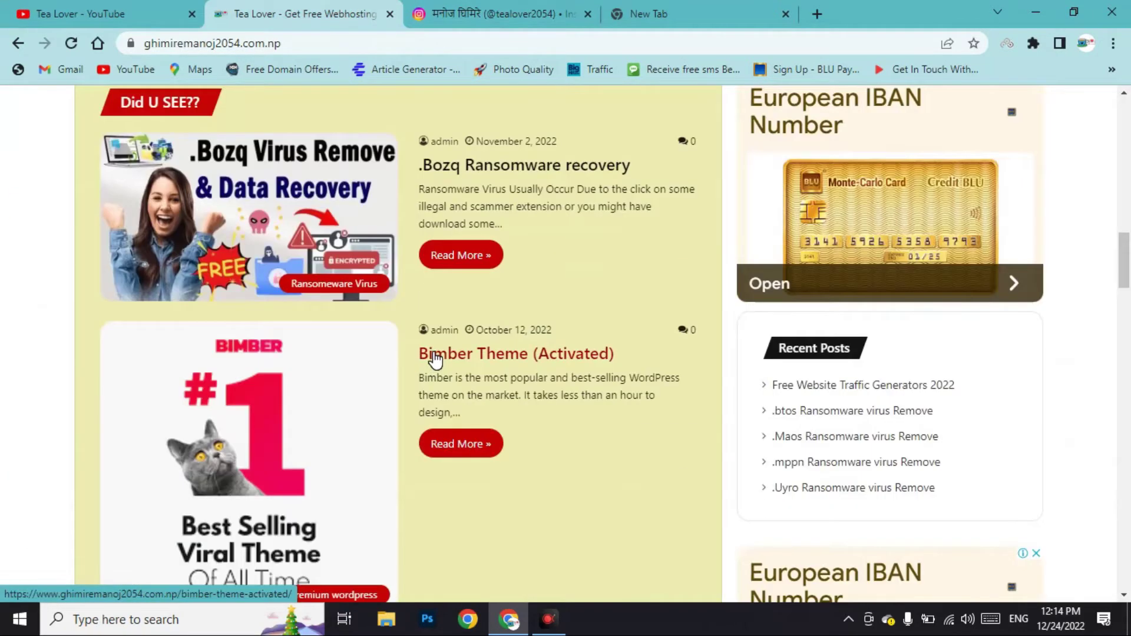
scroll(435, 360, "up", 6)
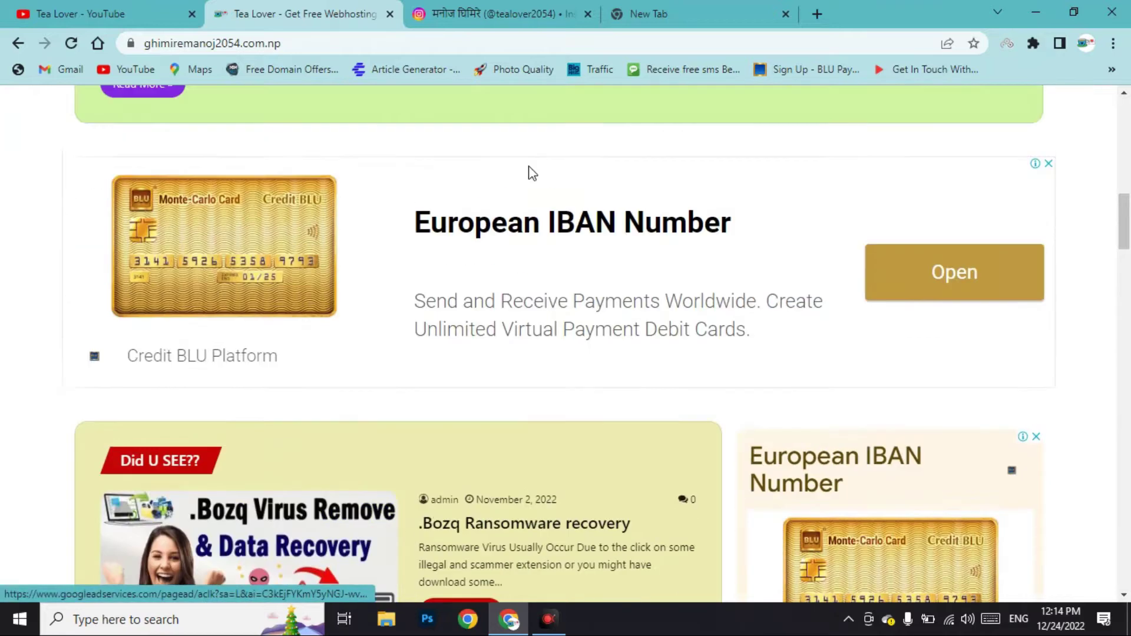
scroll(532, 173, "up", 1)
- Return to the Tea Lover channel, scroll its videos, and bring up the Instagram profile
key("ctrl+shift+Tab")
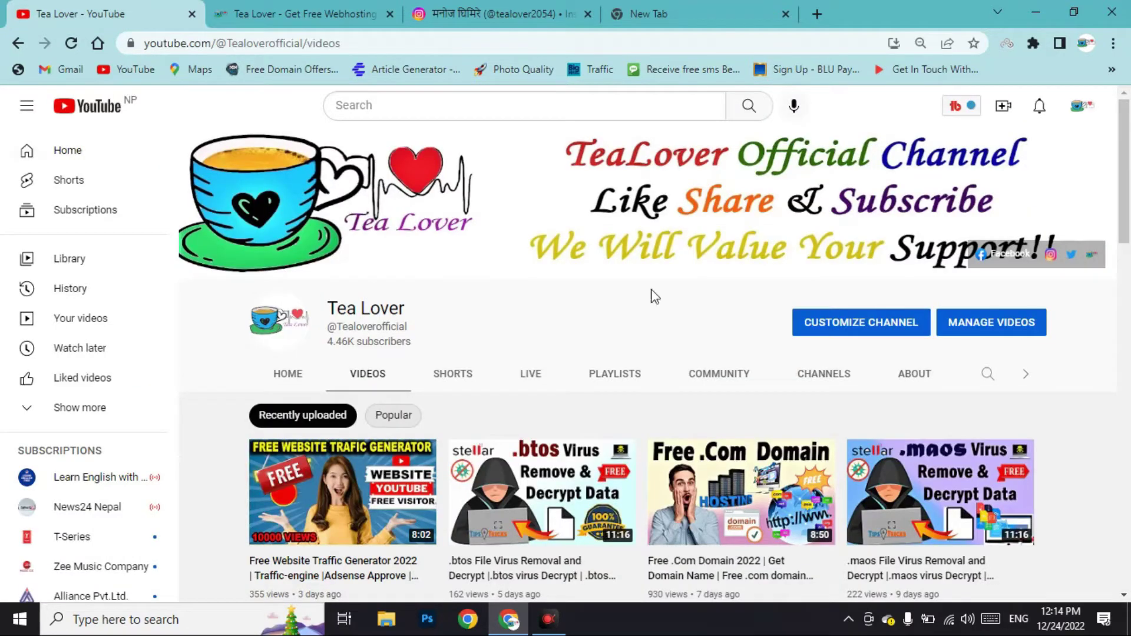
left_click_drag(1129, 202, 1129, 516)
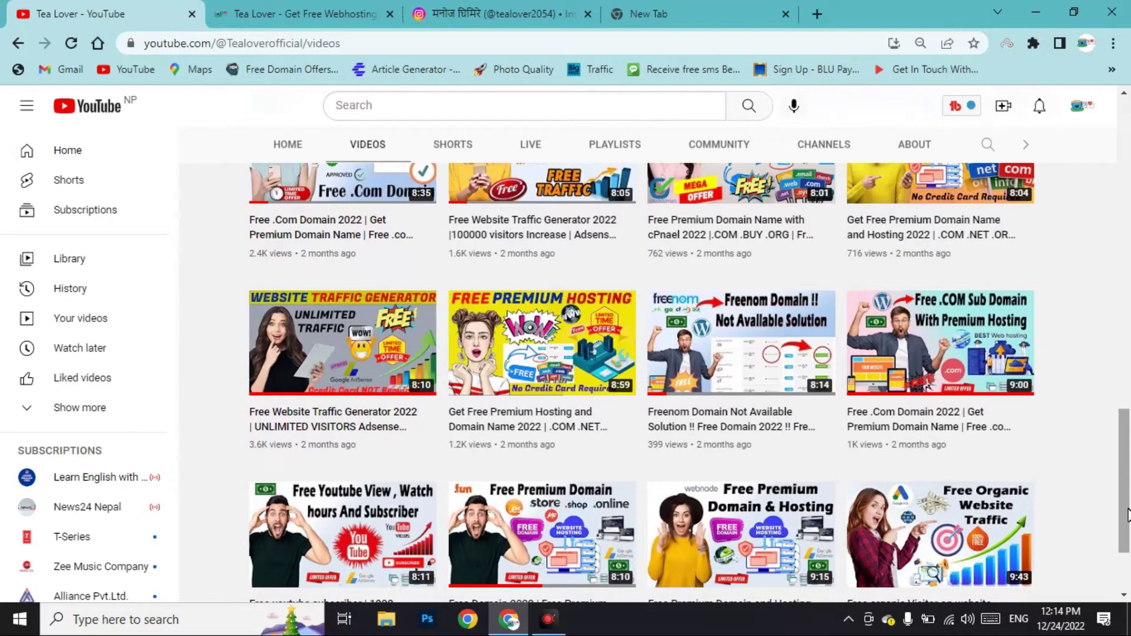
left_click_drag(1129, 495, 1129, 147)
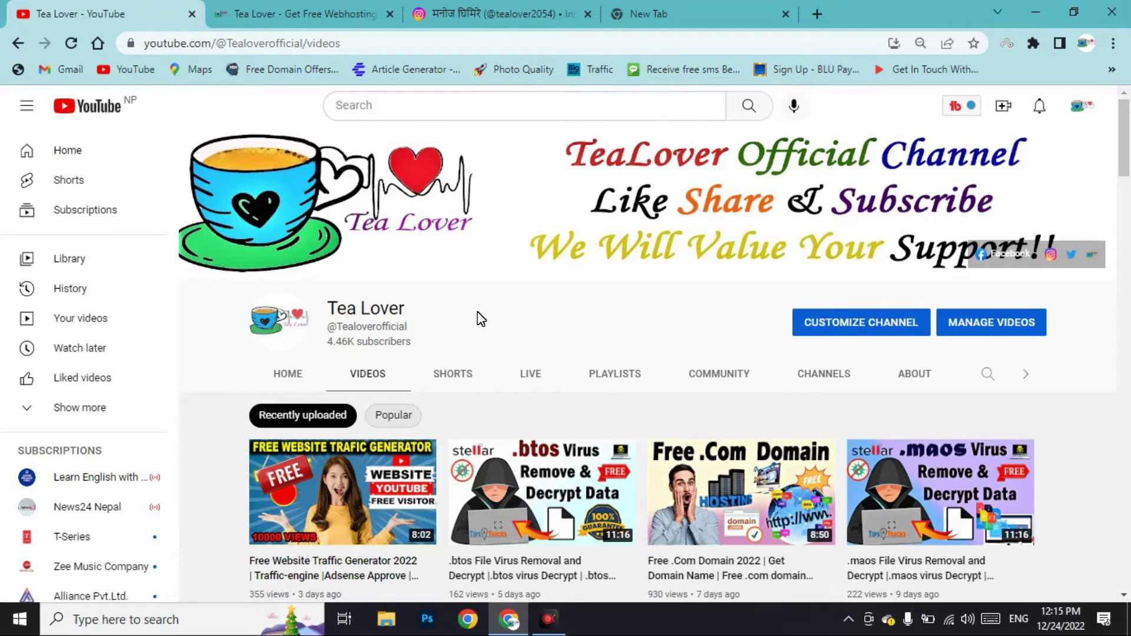
left_click(436, 14)
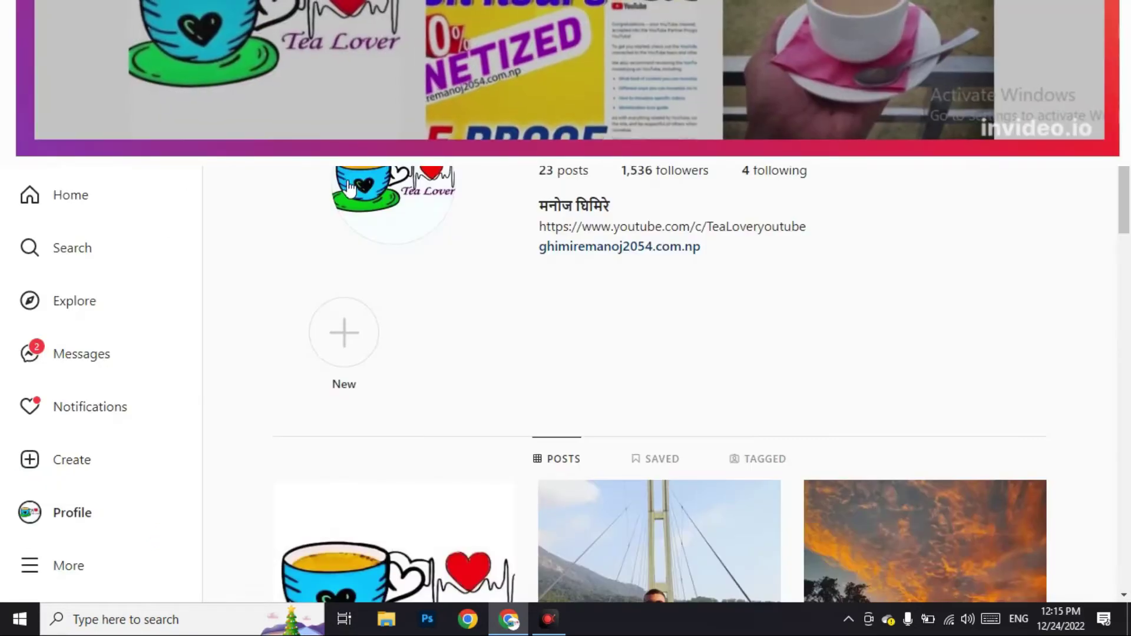
- Leave Instagram for the webhosting blog's Latest Post section, then move to the next tab
right_click(512, 171)
key("Escape")
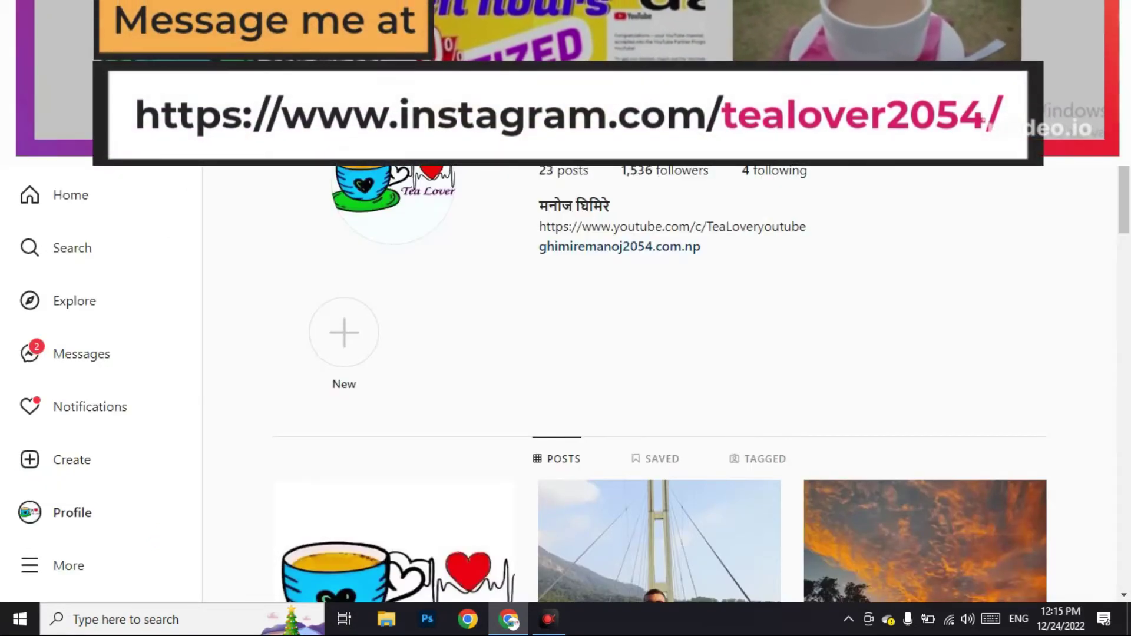
left_click(301, 14)
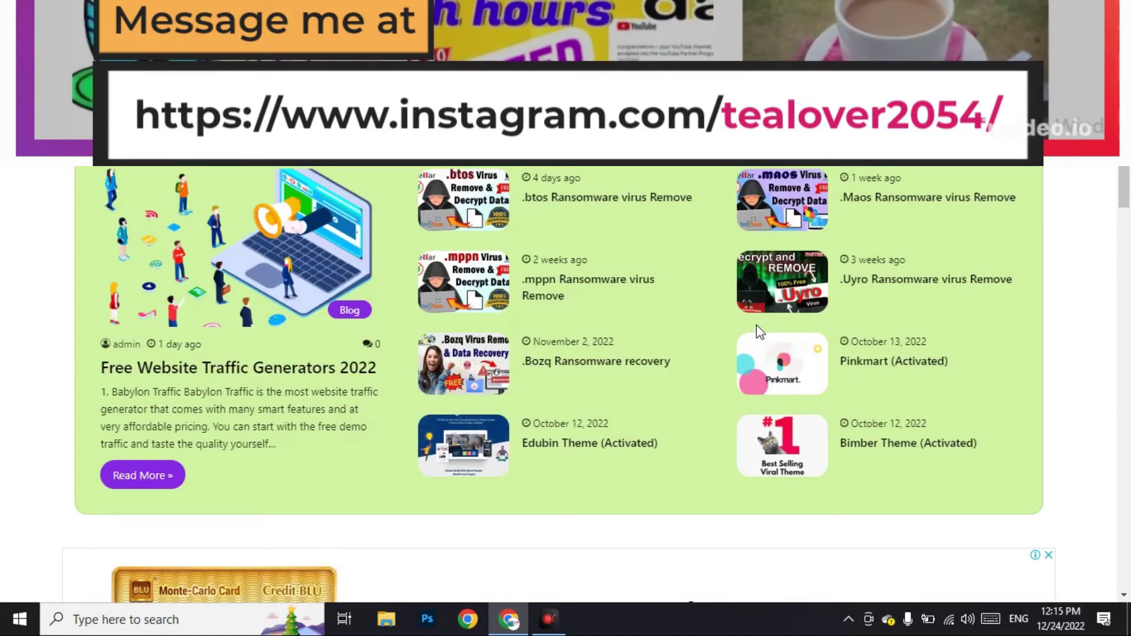
scroll(707, 419, "up", 10)
scroll(708, 419, "down", 3)
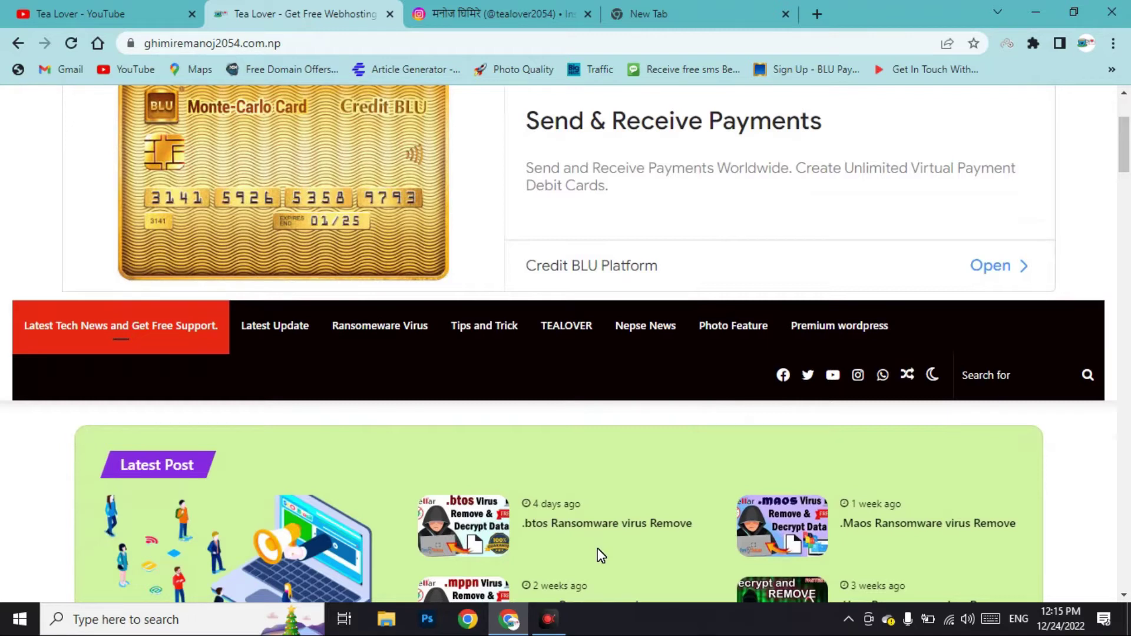
key("ctrl+Tab")
- Search Google for 'googiehost' from the new tab using the suggestion
left_click(722, 23)
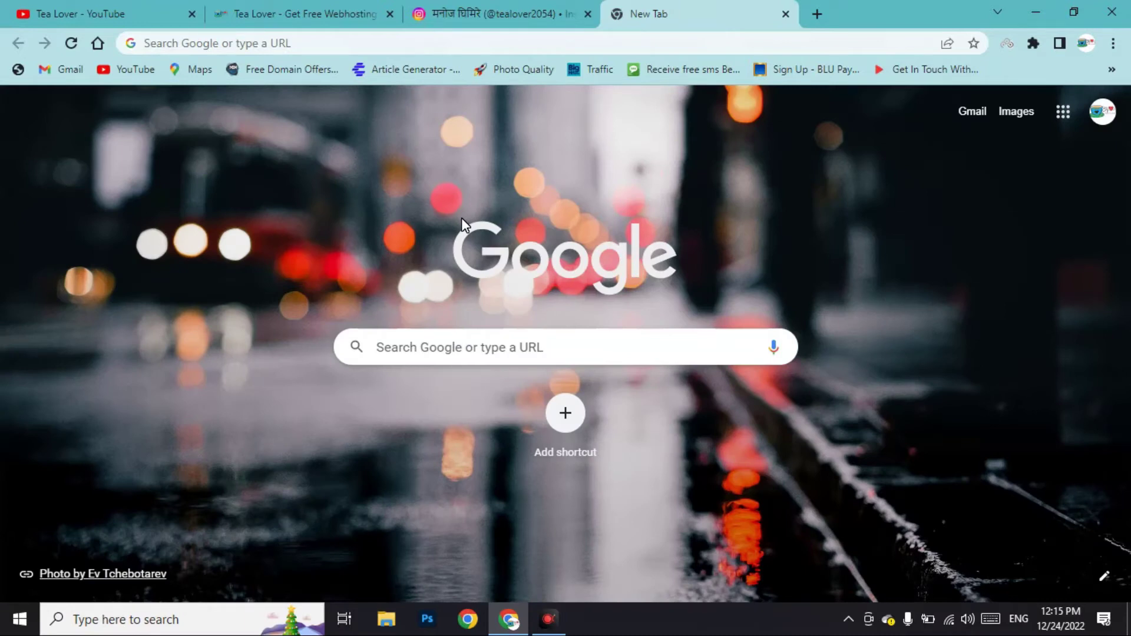
left_click(373, 46)
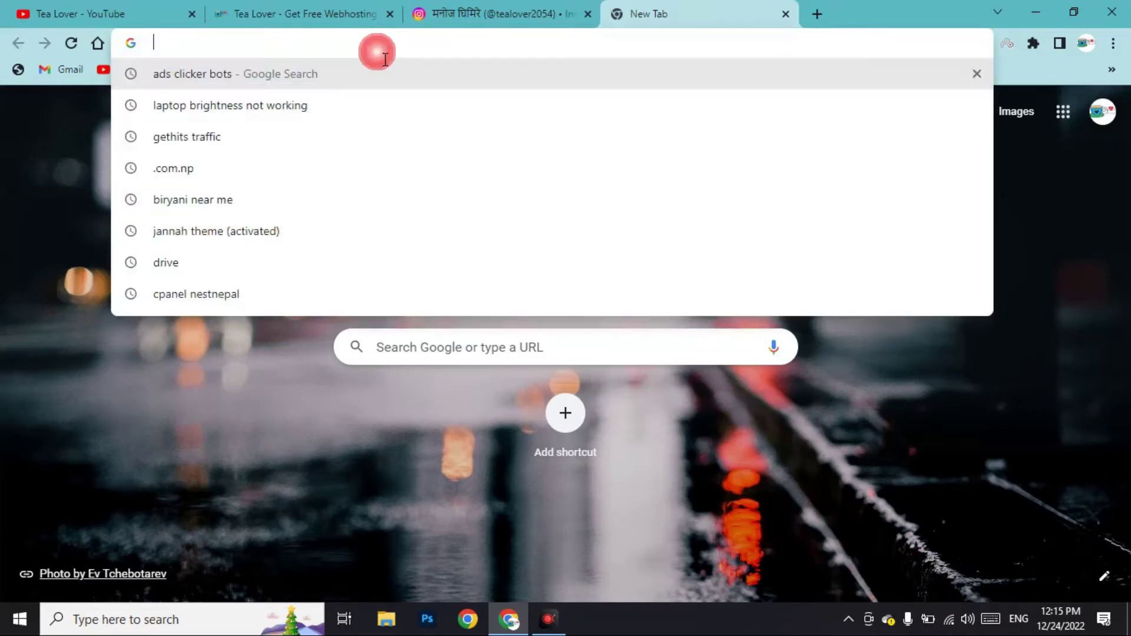
type("googi")
left_click(341, 100)
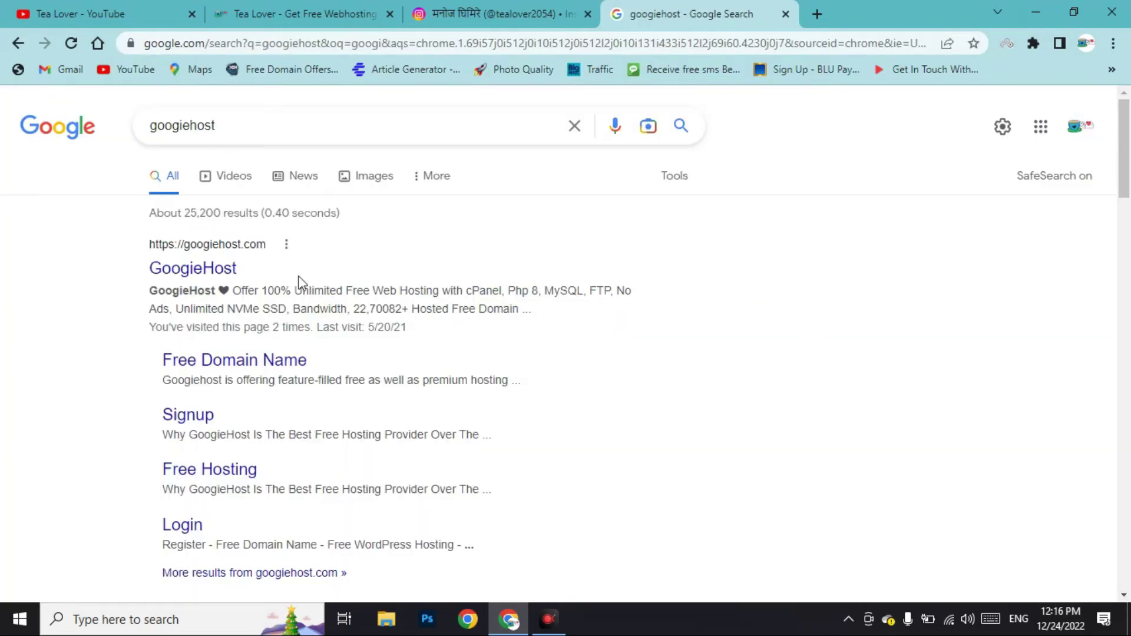
- Open the GoogieHost result, skim its homepage, and go to START FOR FREE signup
left_click(205, 269)
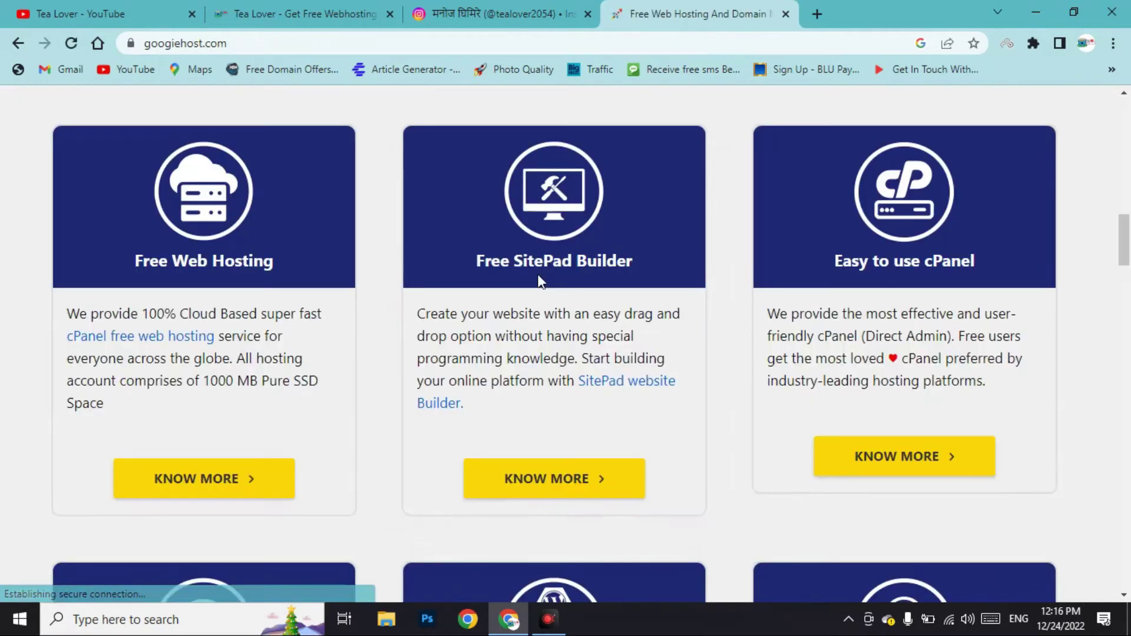
scroll(536, 274, "down", 7)
scroll(535, 305, "down", 20)
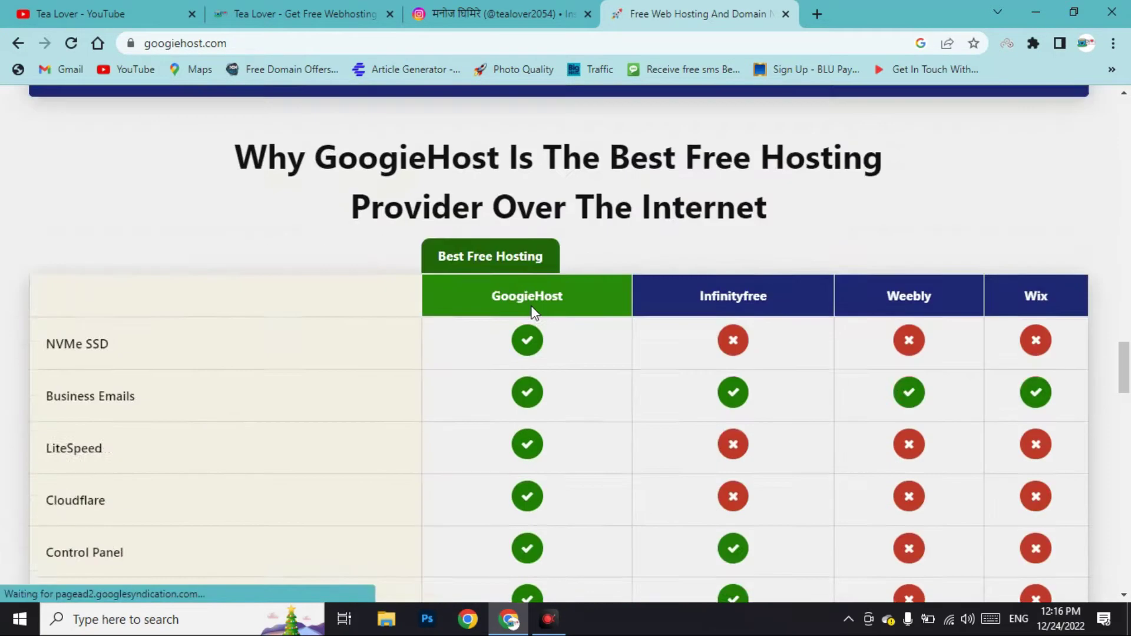
scroll(541, 311, "up", 3)
scroll(540, 308, "up", 18)
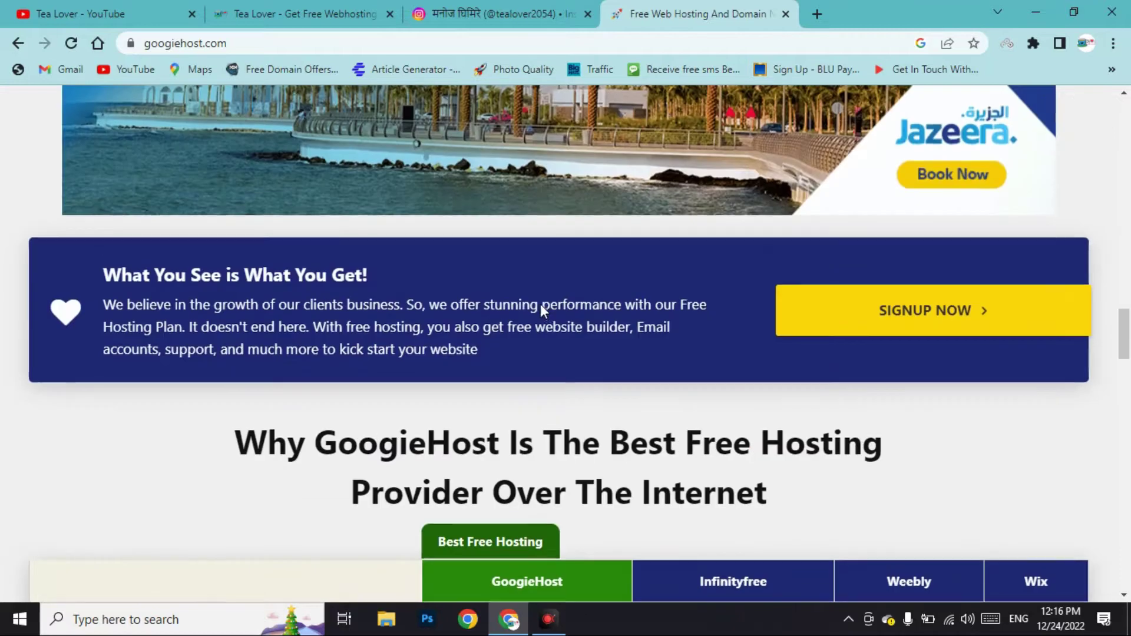
scroll(554, 319, "up", 4)
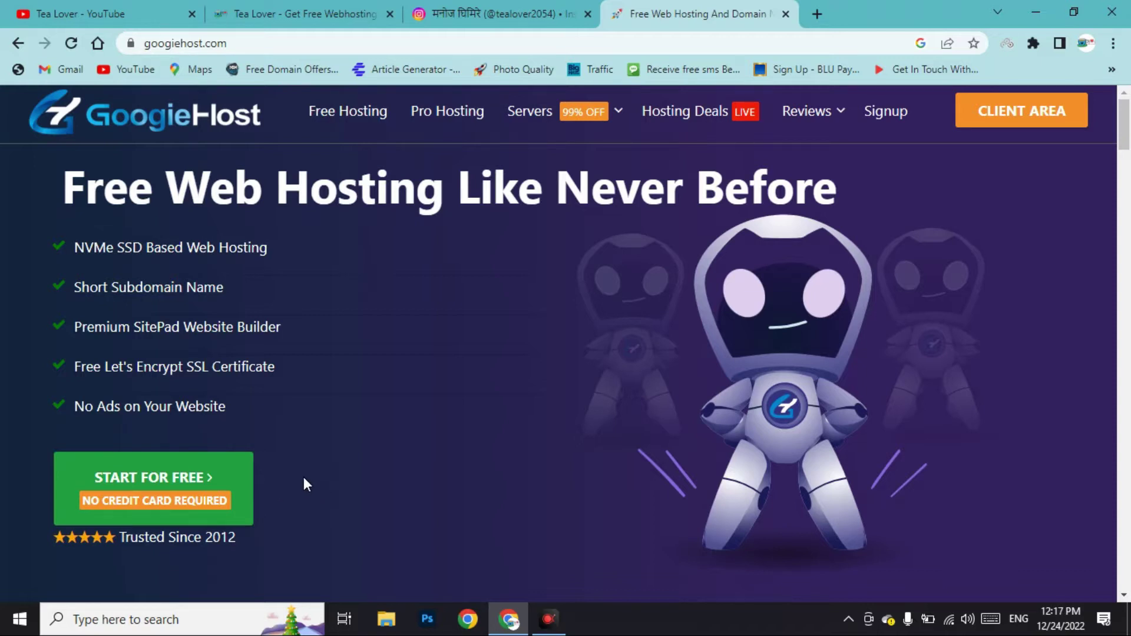
left_click(189, 495)
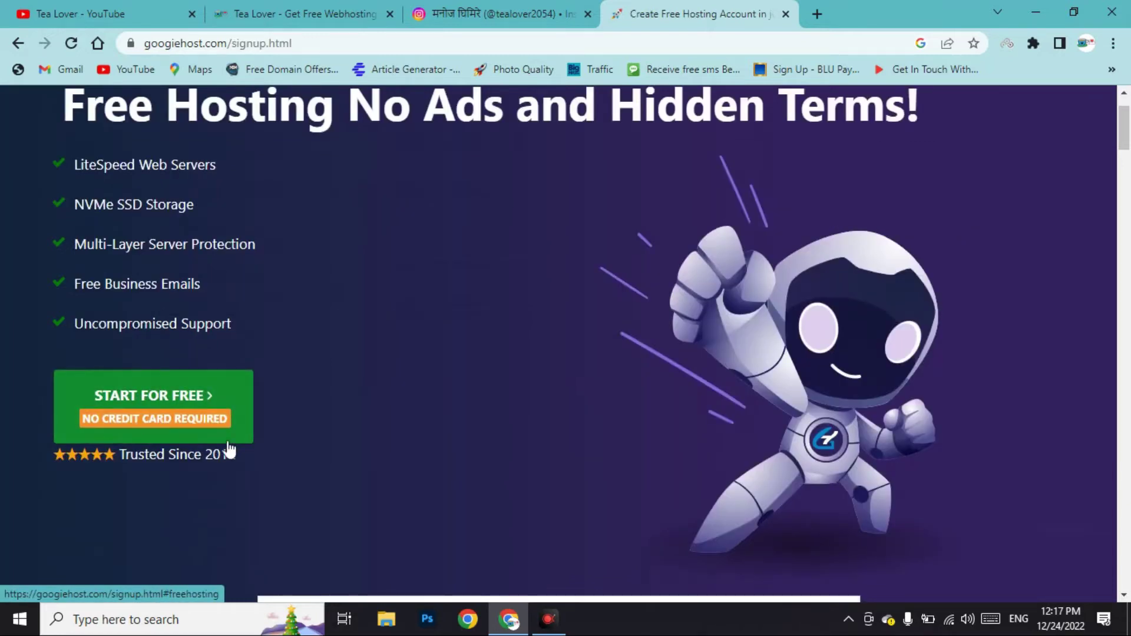
- Jump to the hosting plans and choose GET FOR FREE on the Free Web Hosting card
left_click(189, 405)
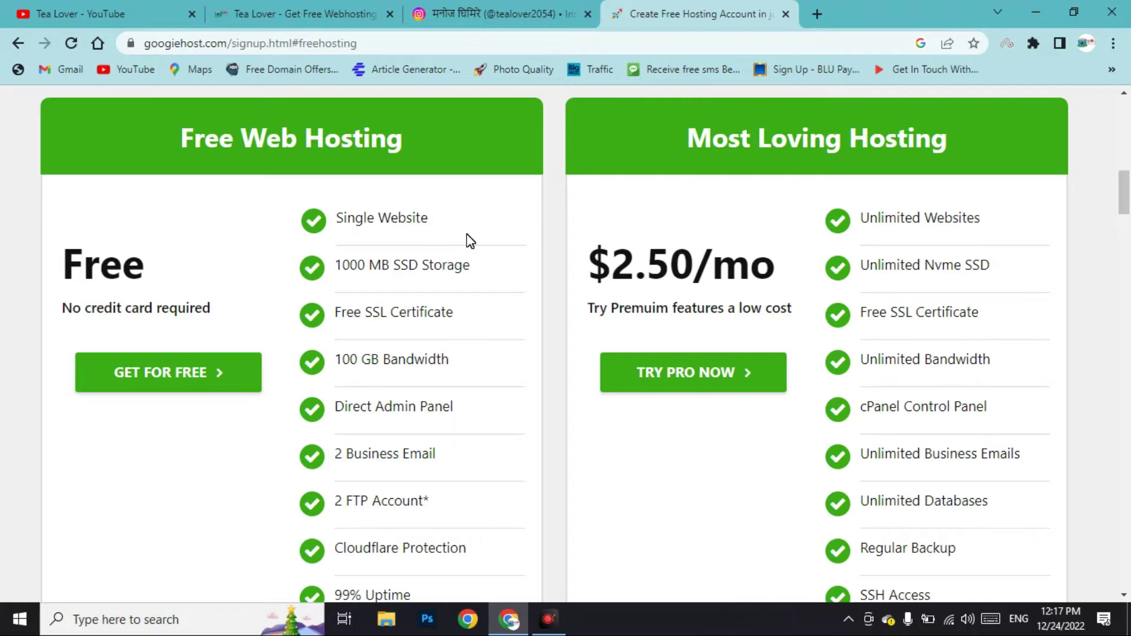
scroll(523, 341, "down", 1)
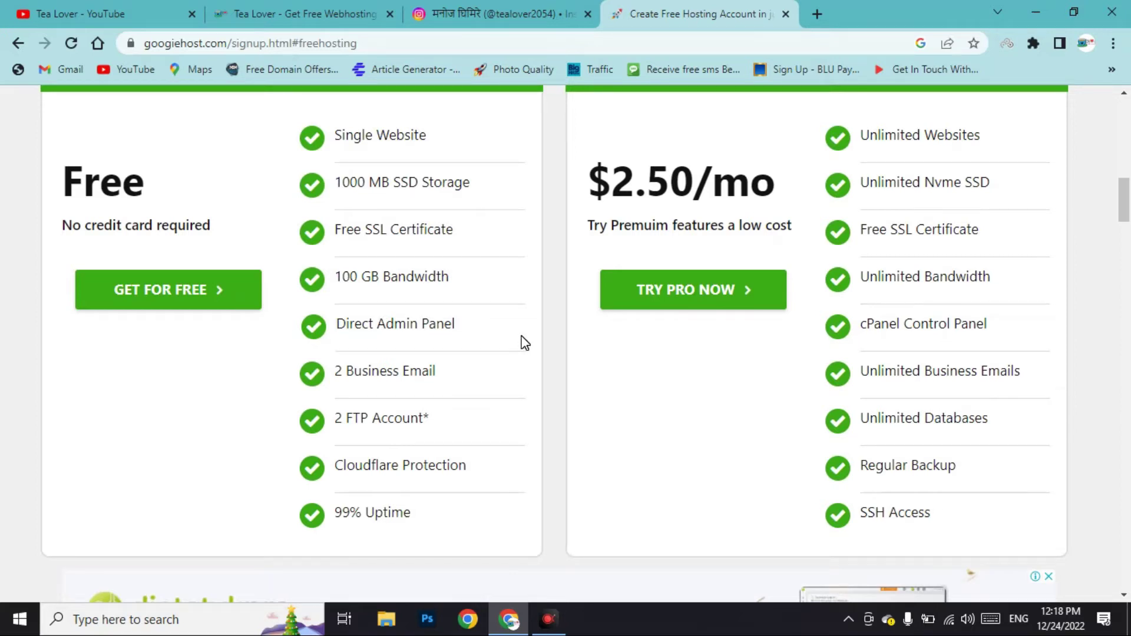
left_click(165, 295)
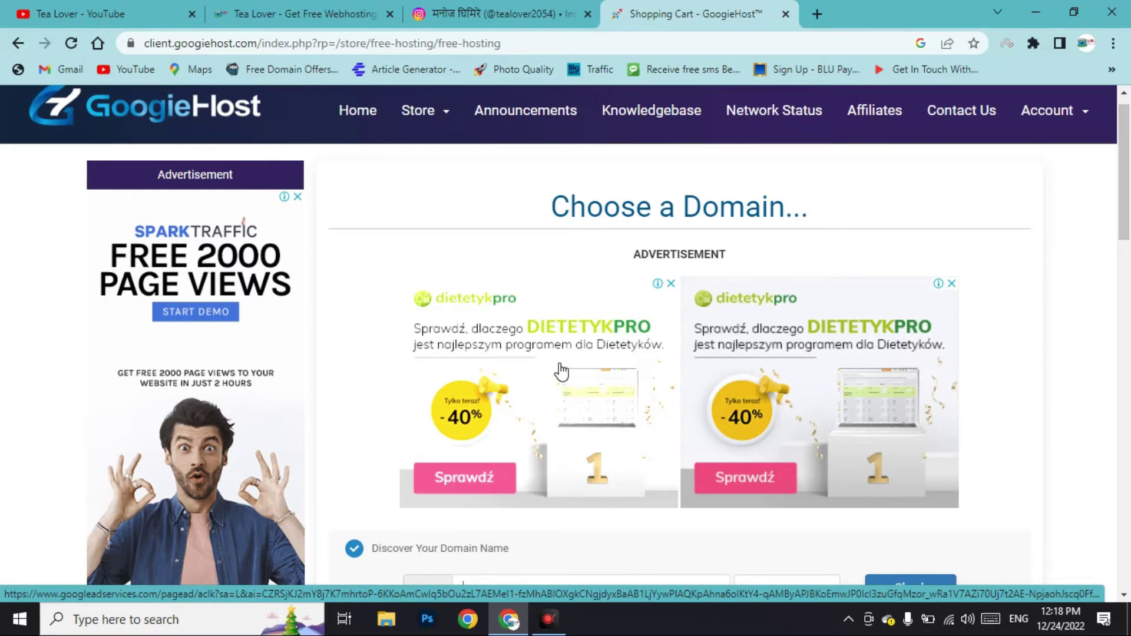
- Choose a GoogieHost subdomain and enter the name 'freetealover'
scroll(818, 289, "down", 5)
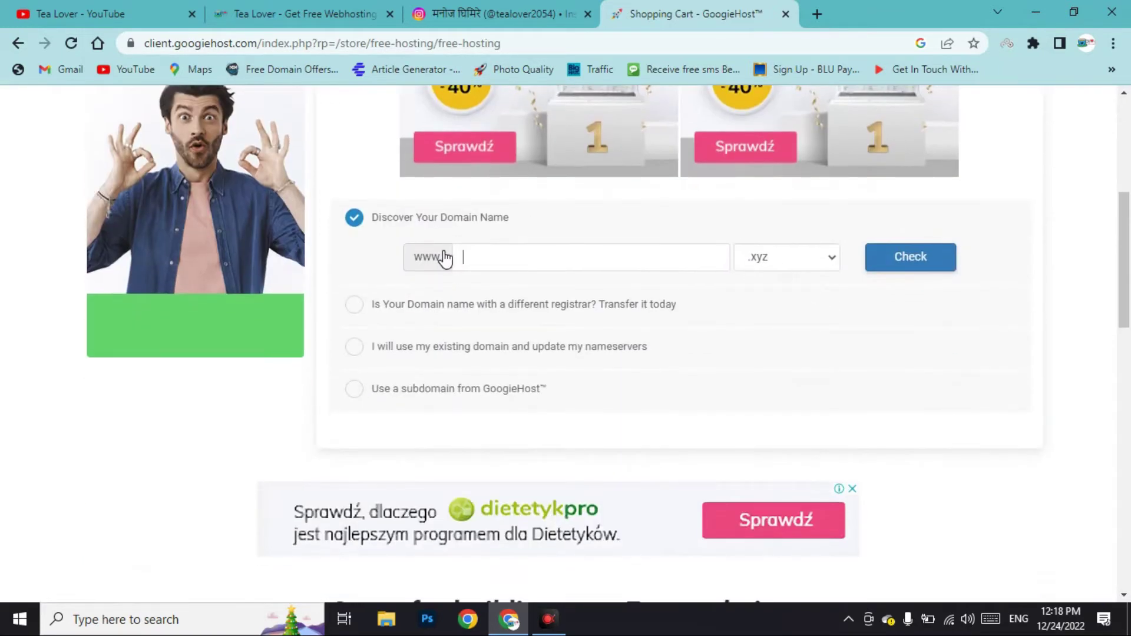
left_click(524, 257)
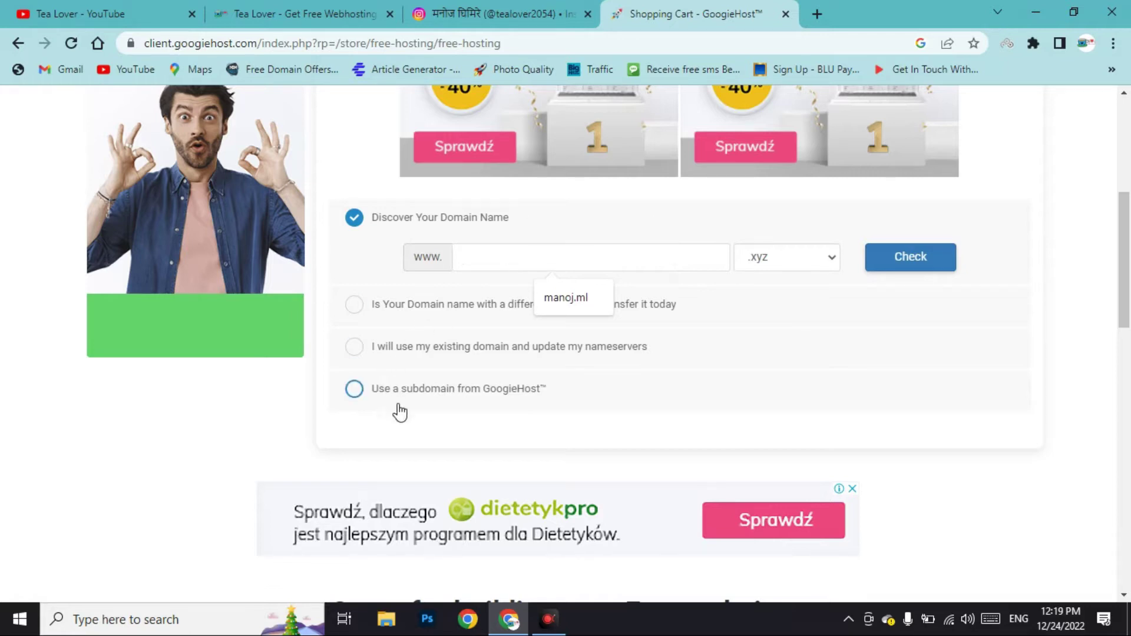
left_click(380, 399)
scroll(523, 412, "down", 2)
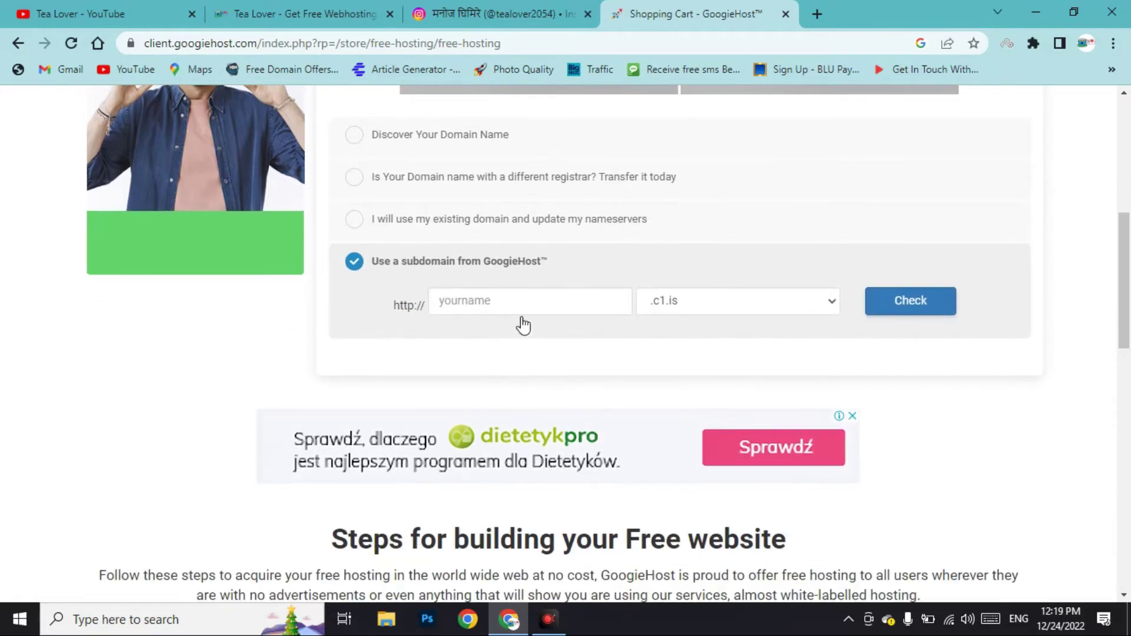
type("tealo")
key("Home")
type("free")
key("End")
type("ver")
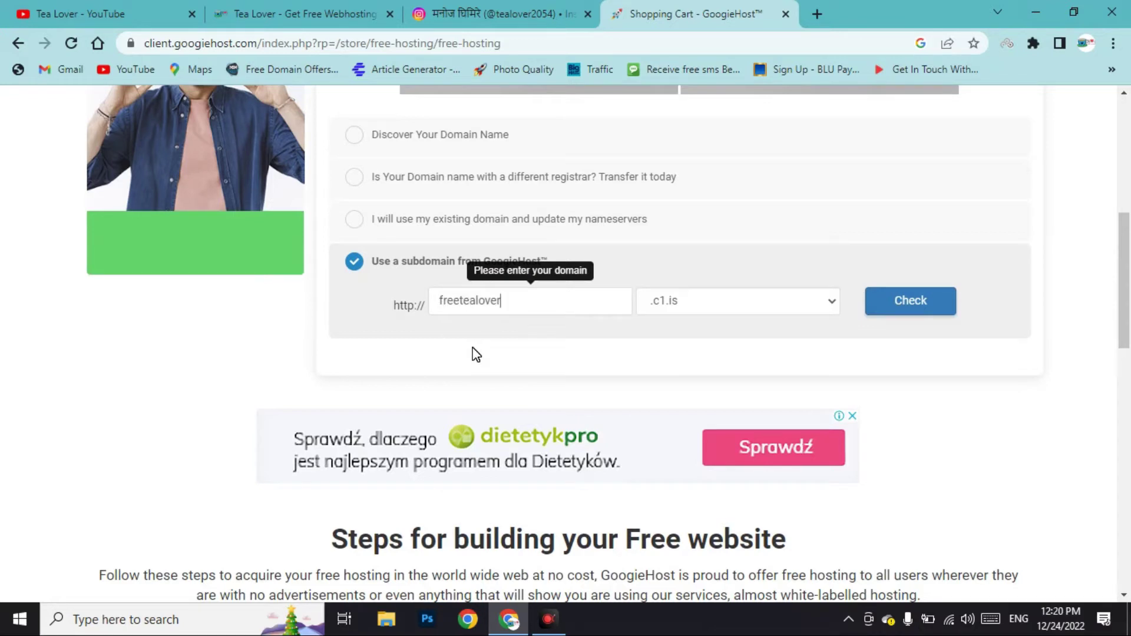
- Set the subdomain ending to .c1.is and check that freetealover.c1.is is available
left_click(739, 301)
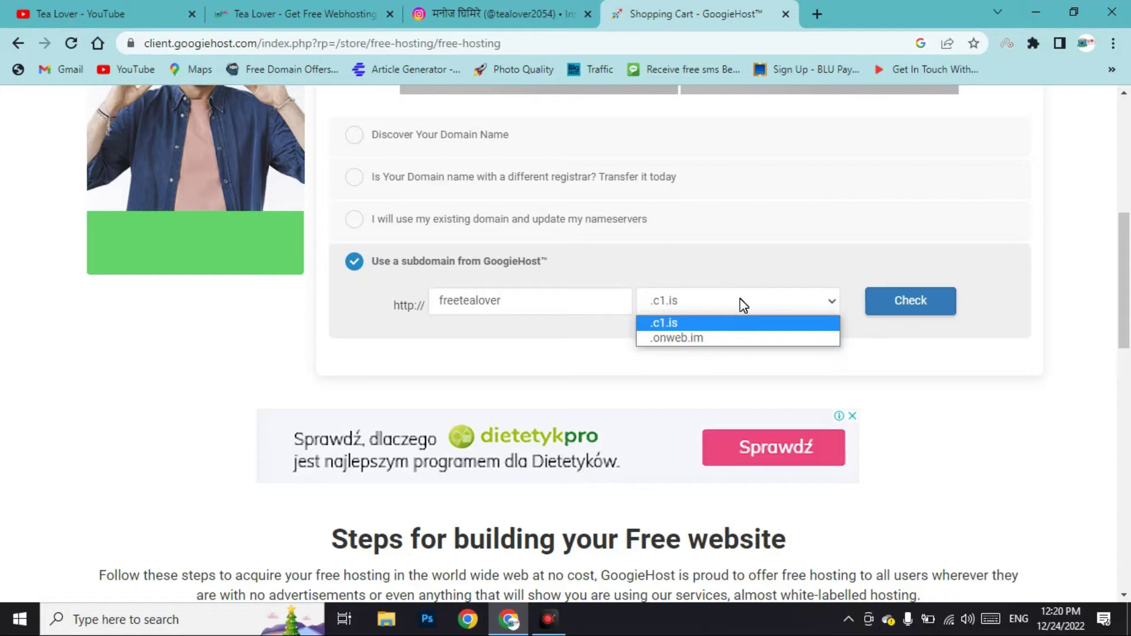
left_click(713, 338)
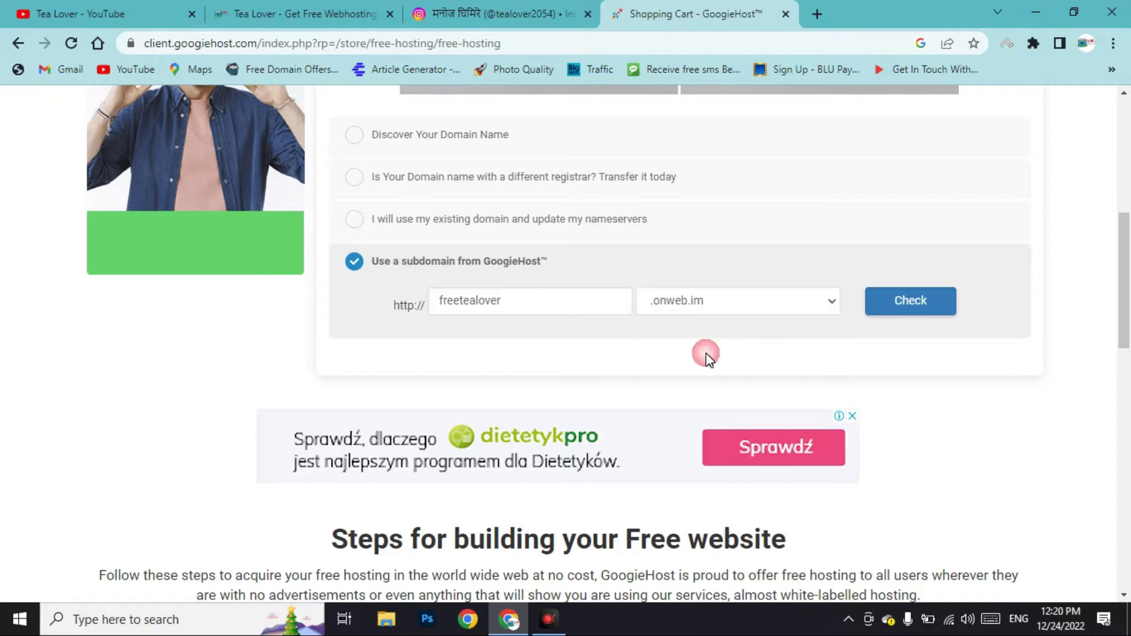
left_click(720, 315)
left_click(719, 323)
left_click(912, 308)
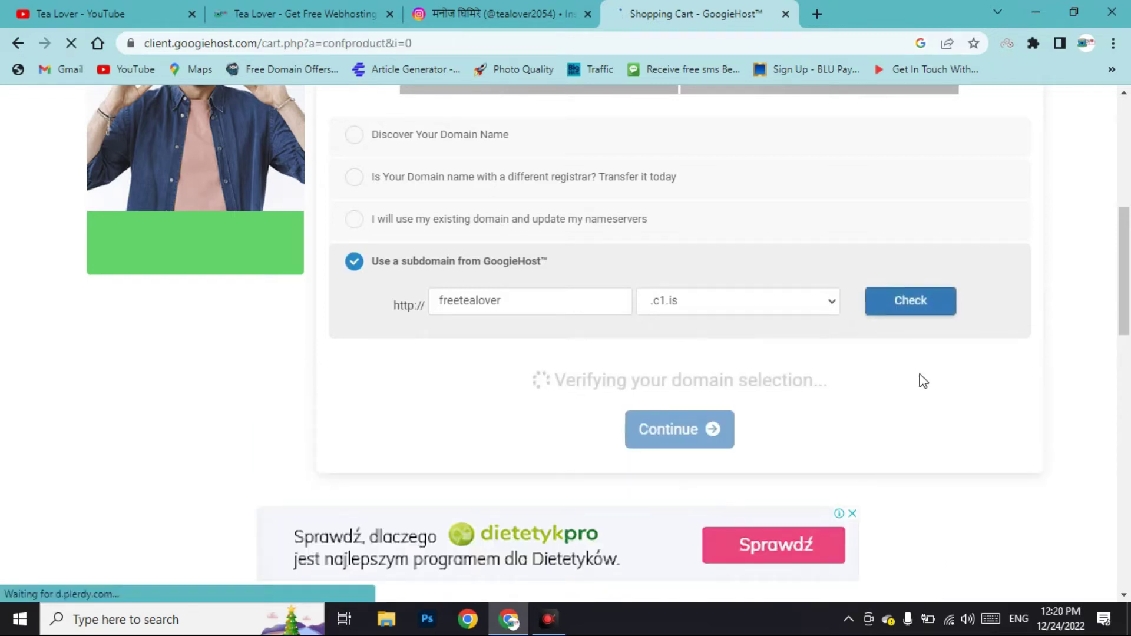
scroll(922, 379, "down", 10)
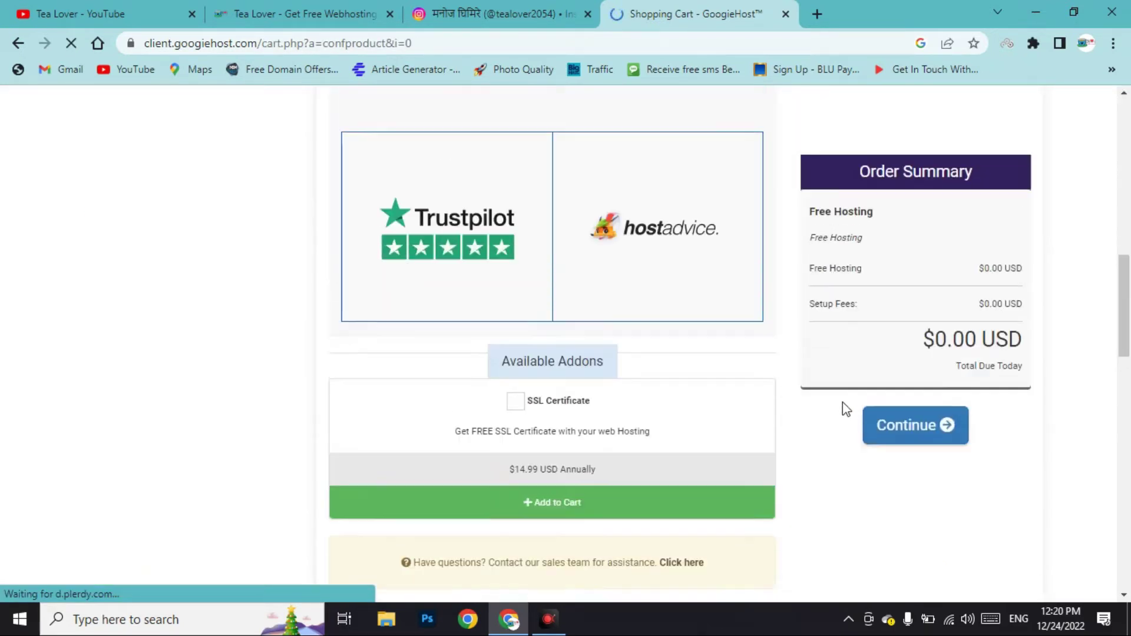
- Read through the prohibited-use rules on the Free Hosting configure page
scroll(844, 404, "up", 10)
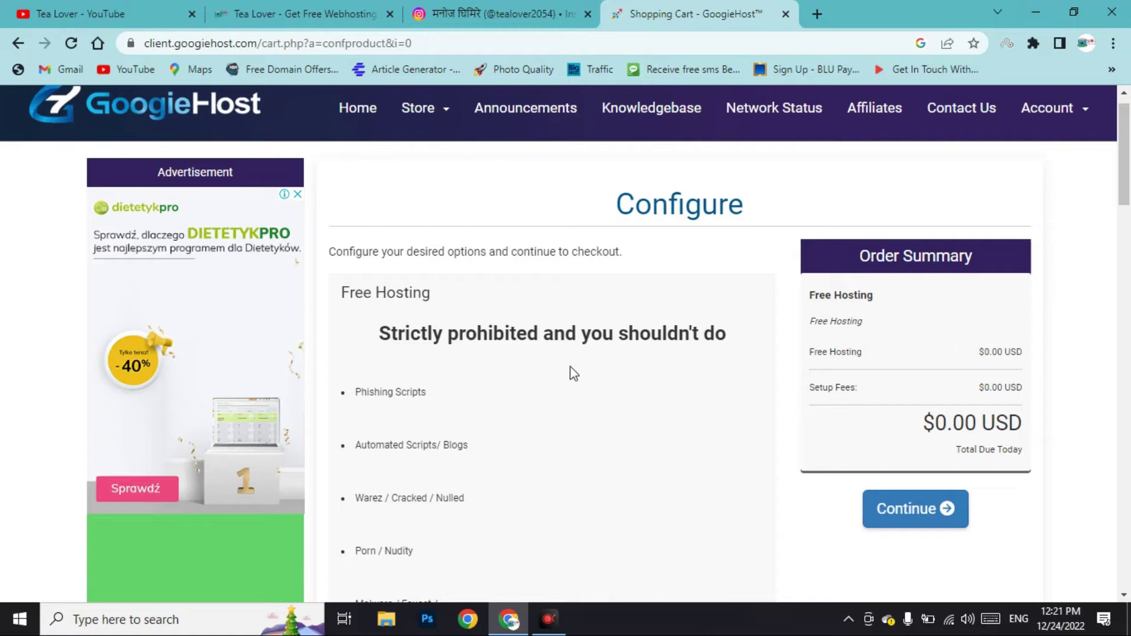
left_click_drag(354, 394, 444, 394)
scroll(428, 265, "down", 3)
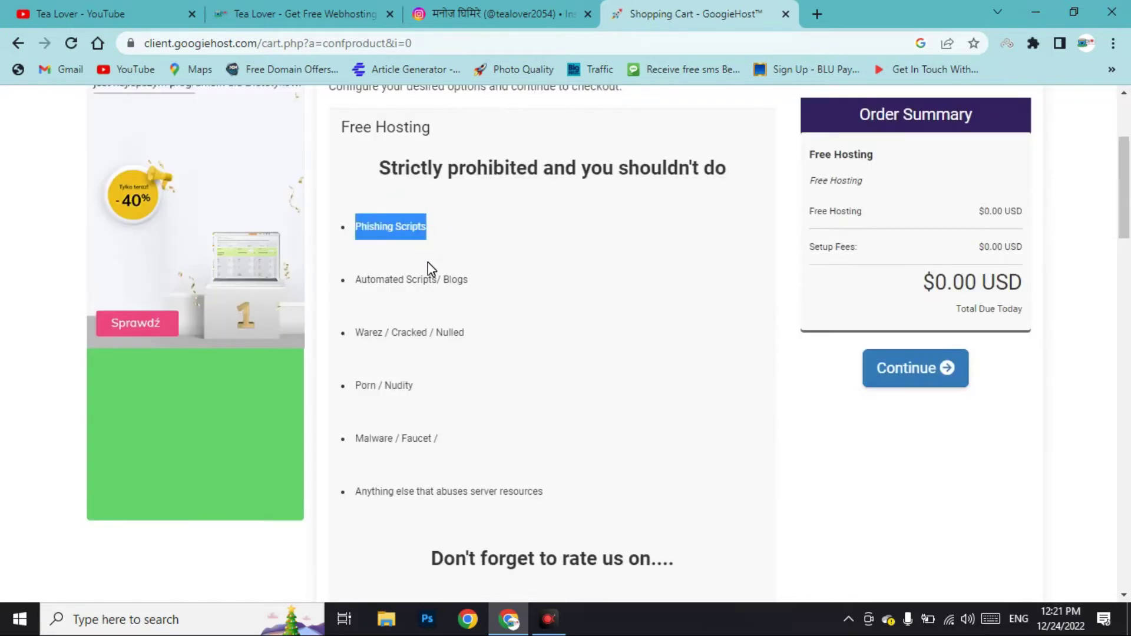
left_click(470, 262)
scroll(496, 312, "down", 1)
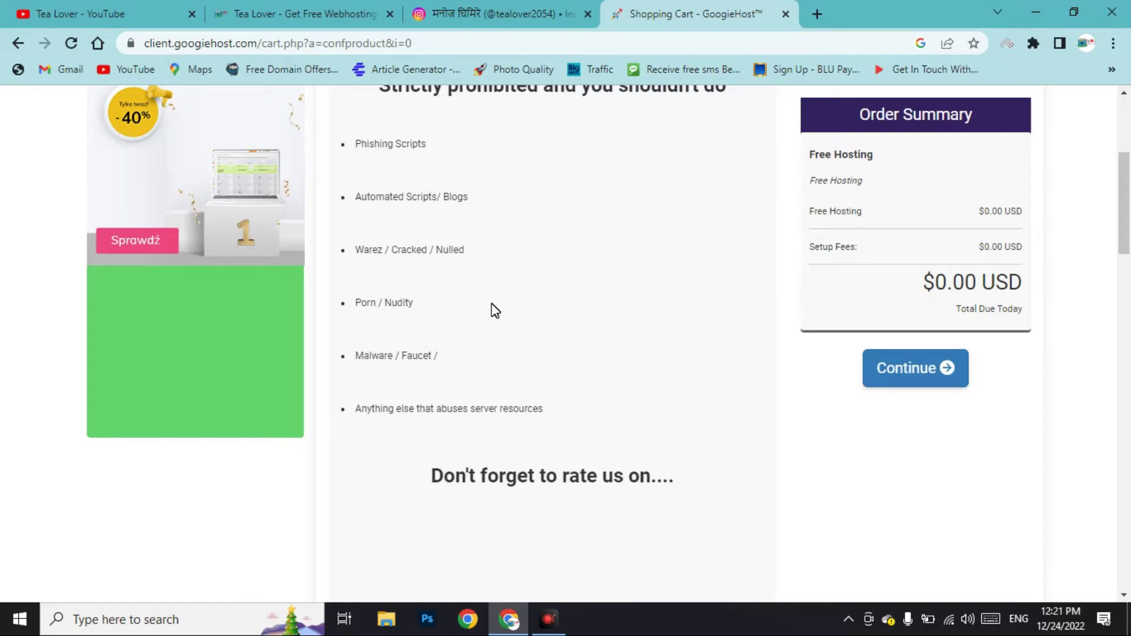
scroll(646, 184, "down", 10)
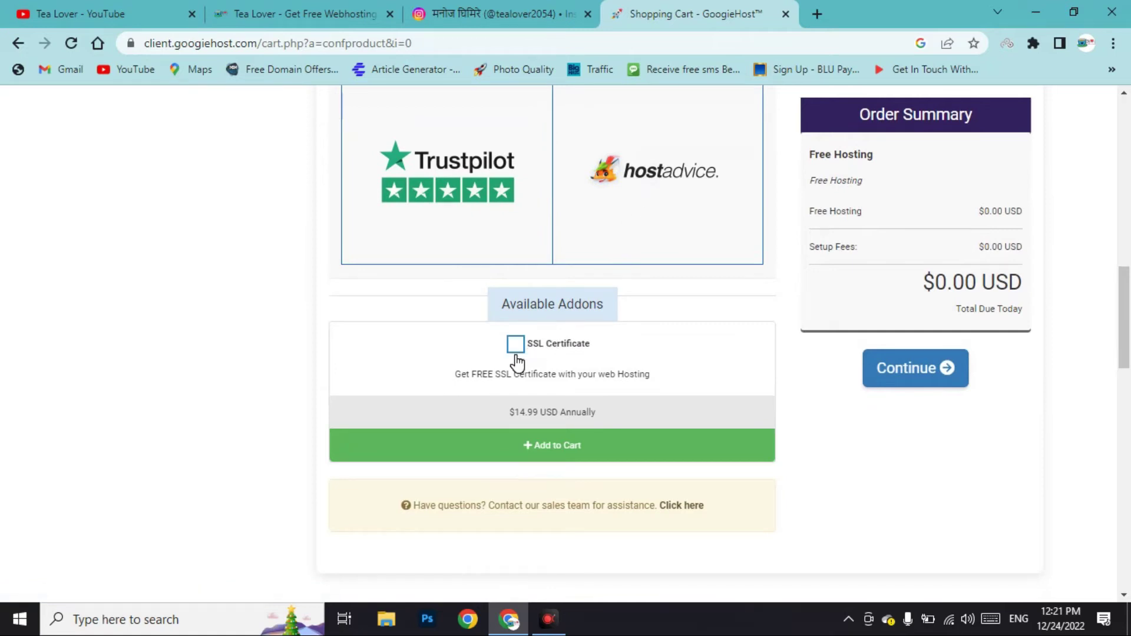
- Leave the SSL Certificate addon off, keeping the total at $0.00 USD, and continue
left_click(515, 345)
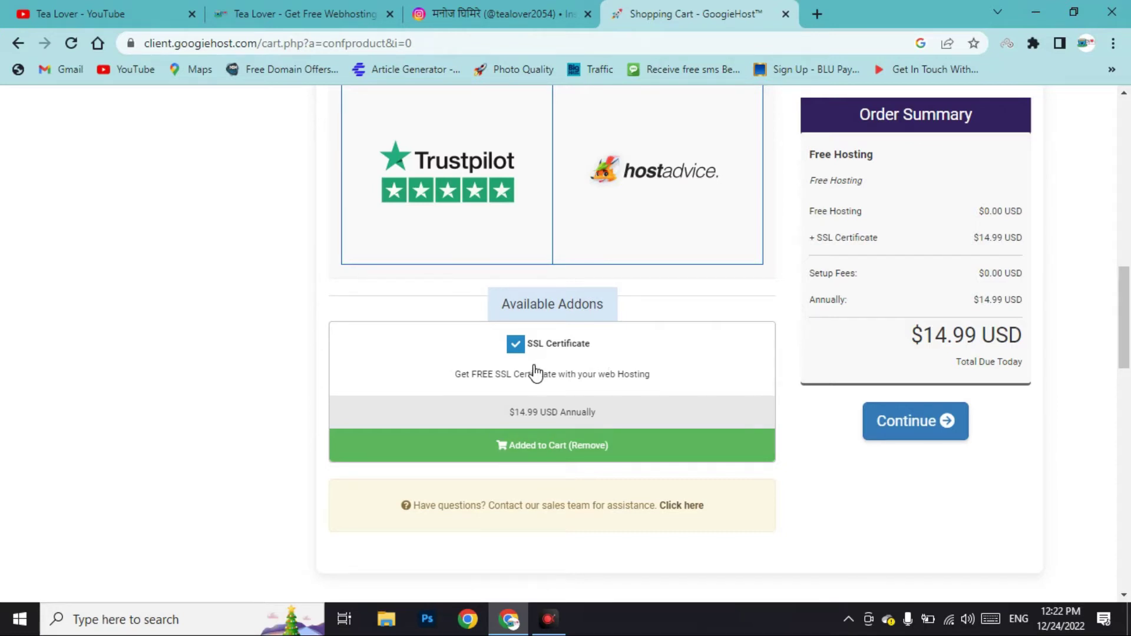
left_click(523, 351)
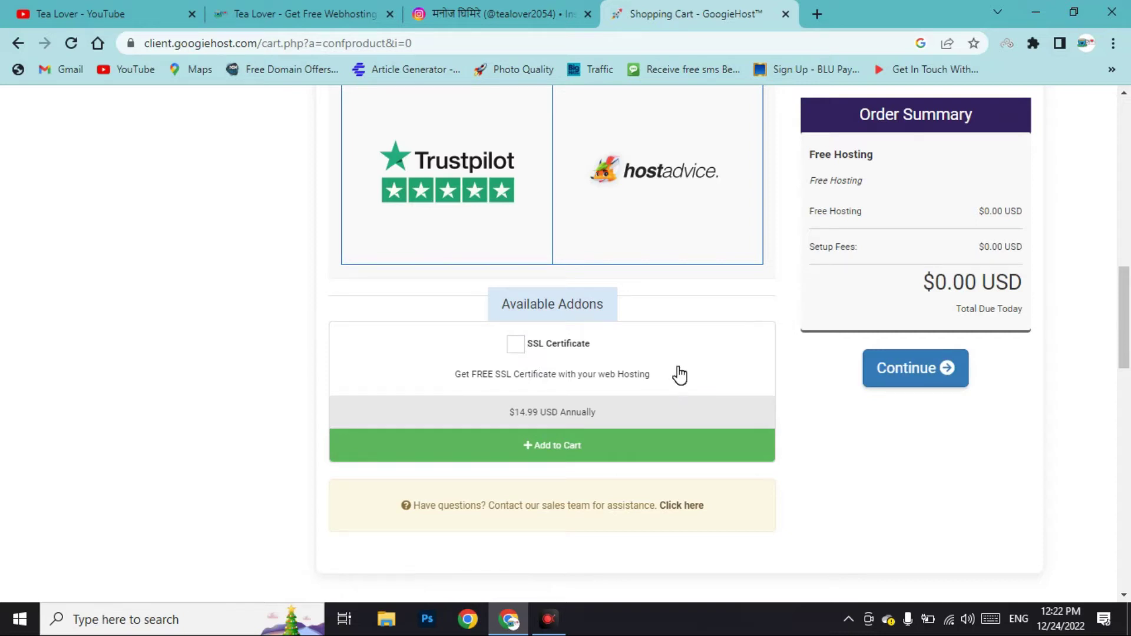
left_click(909, 368)
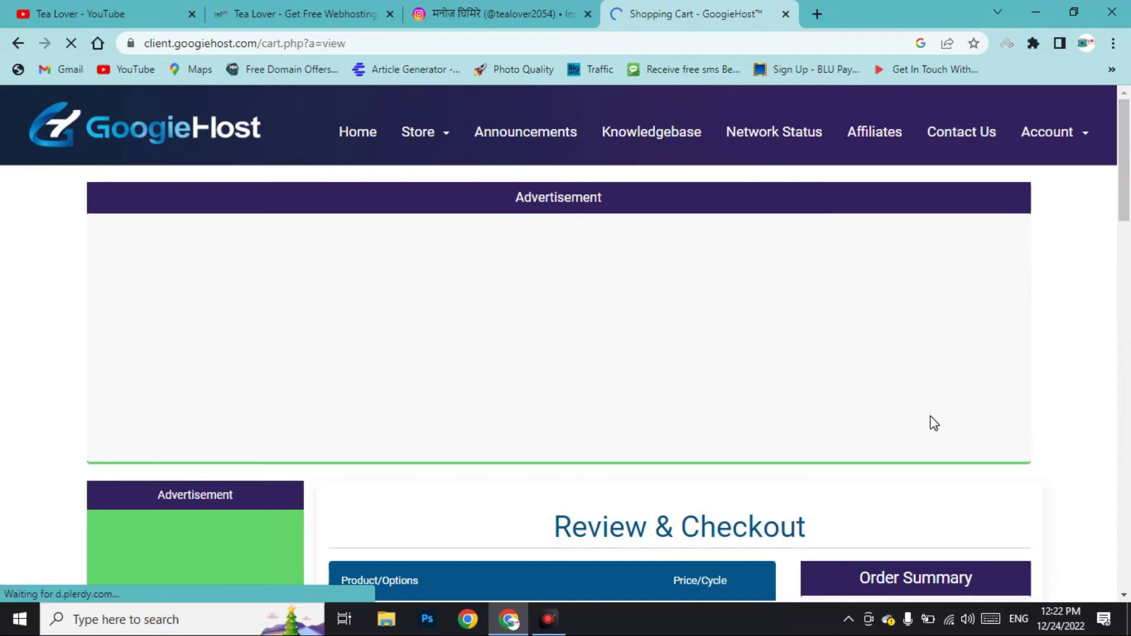
- Confirm the cart shows Free Hosting for freetealover.c1.is at $0.00 USD and check out
scroll(802, 312, "down", 3)
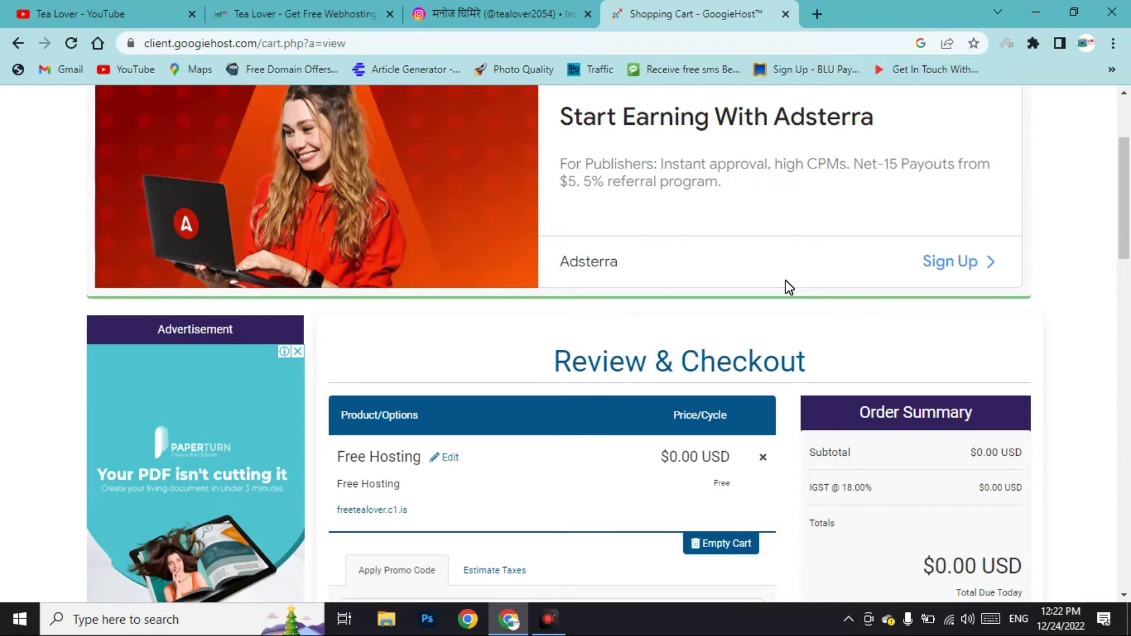
scroll(786, 281, "down", 3)
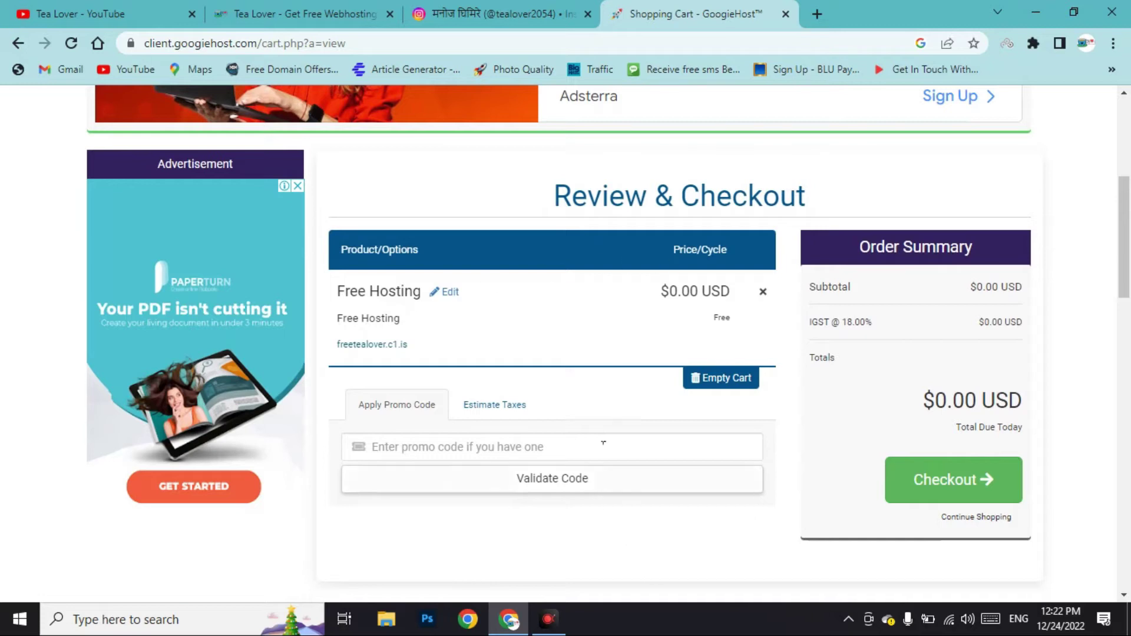
left_click(954, 491)
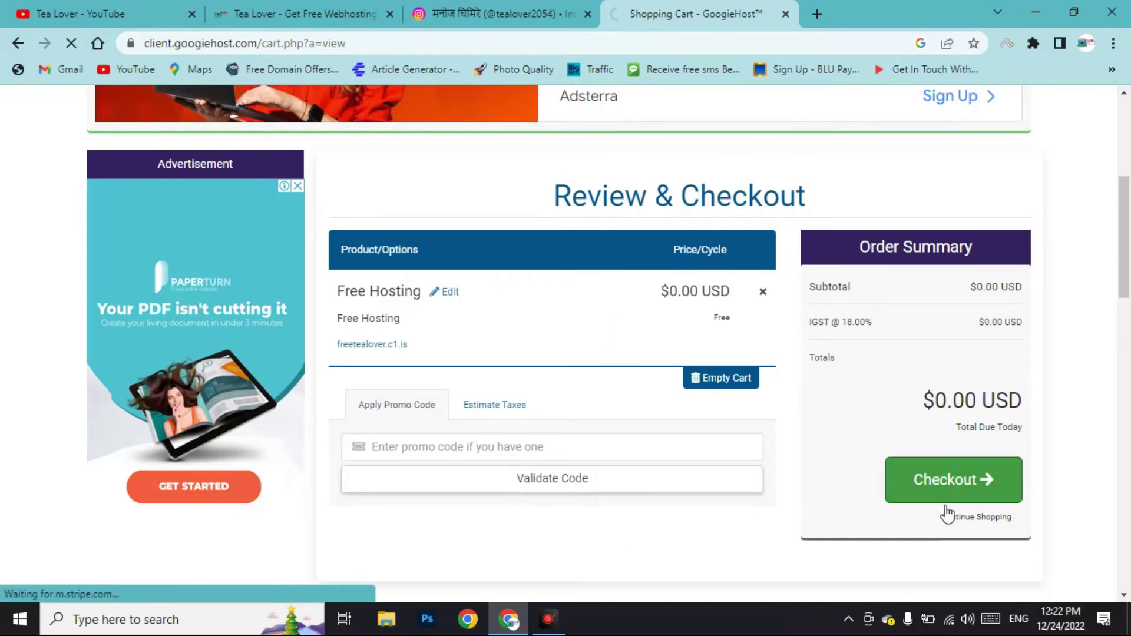
- Autofill the saved personal and billing details and complete the free hosting order
scroll(737, 480, "down", 5)
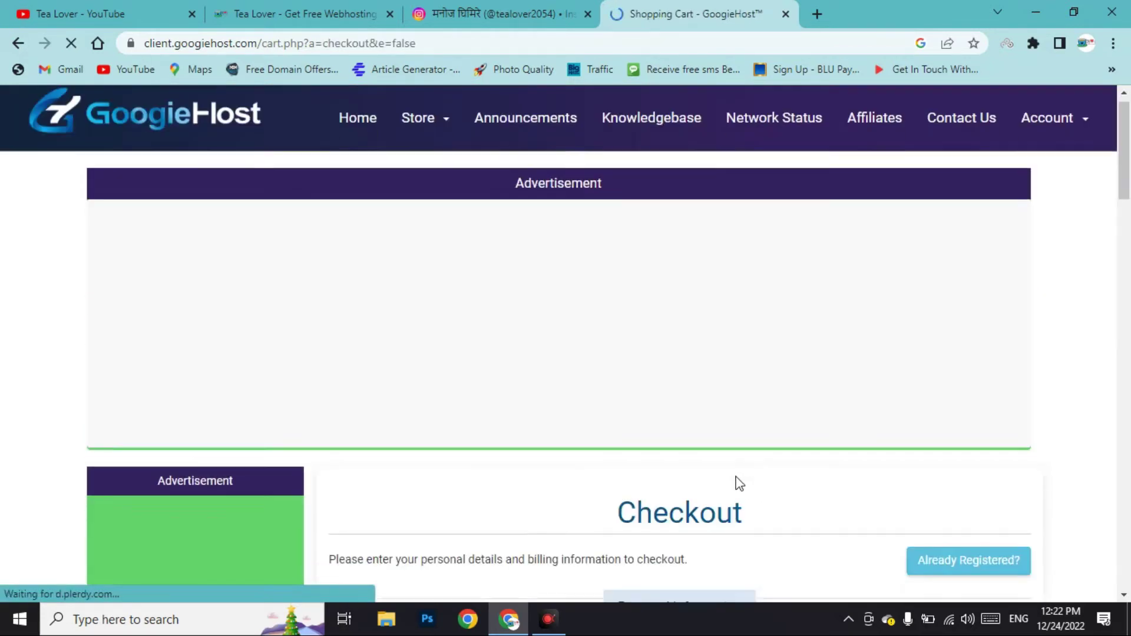
scroll(593, 197, "down", 1)
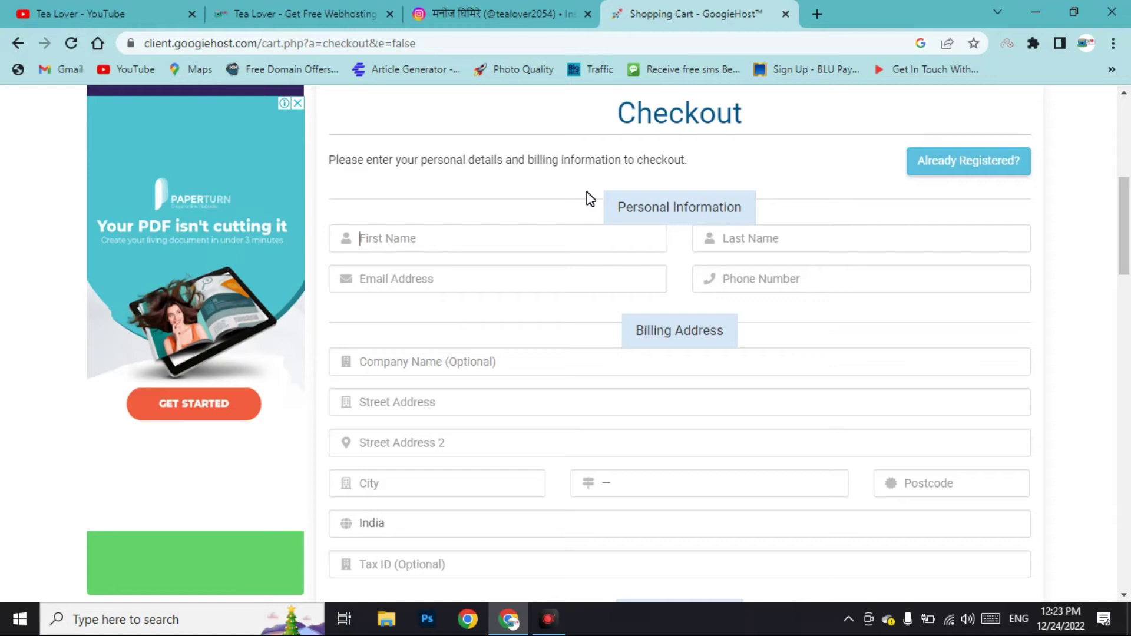
left_click(555, 255)
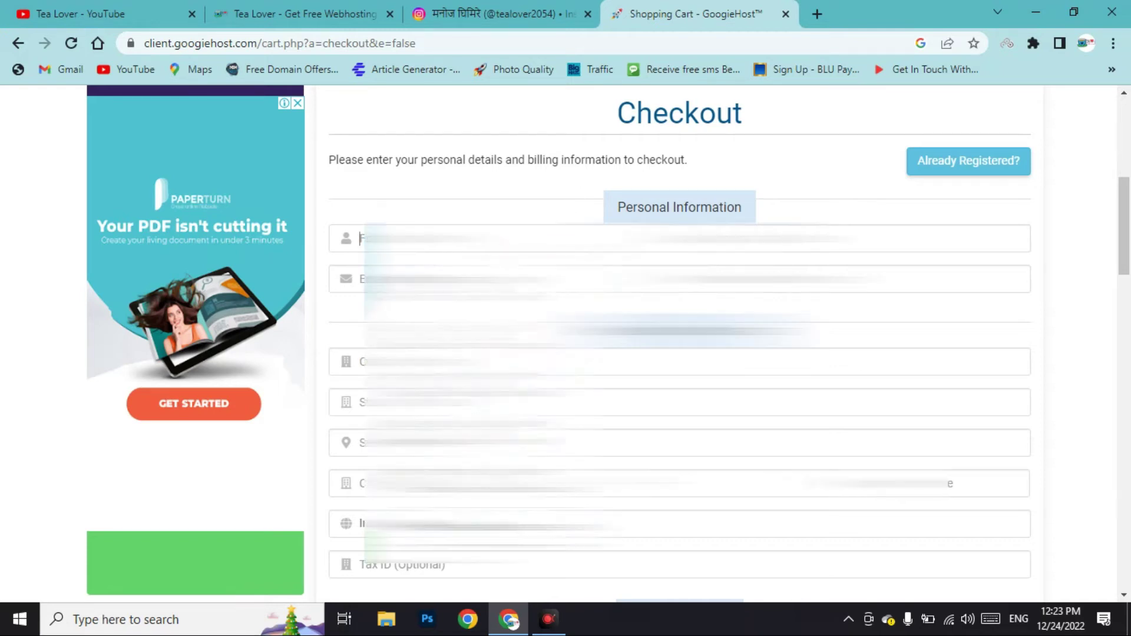
scroll(608, 343, "down", 15)
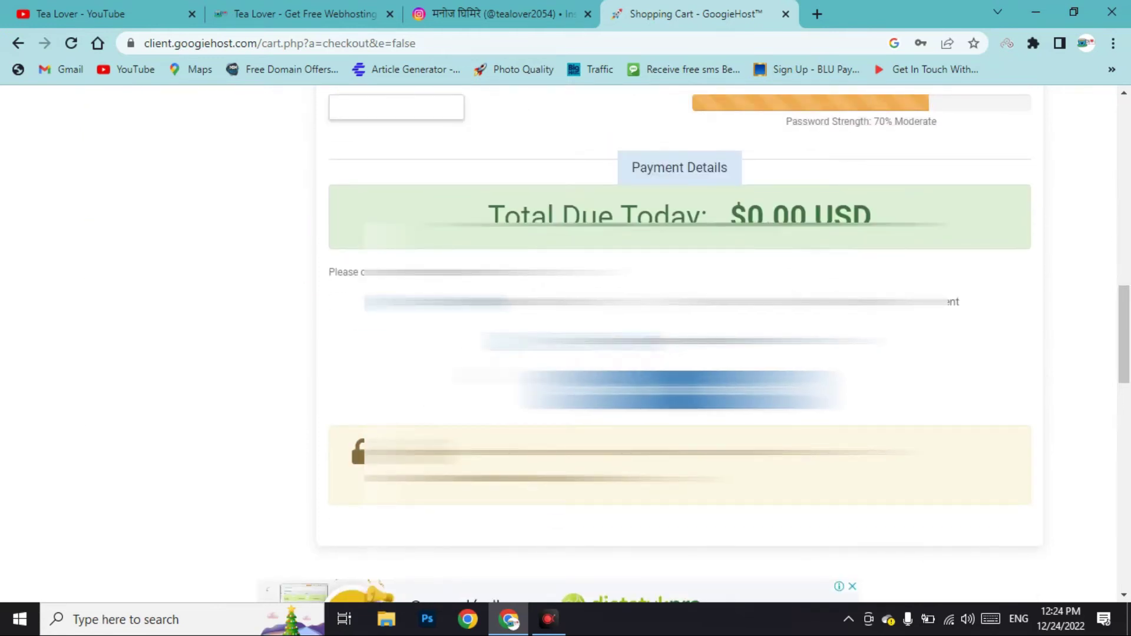
left_click(679, 392)
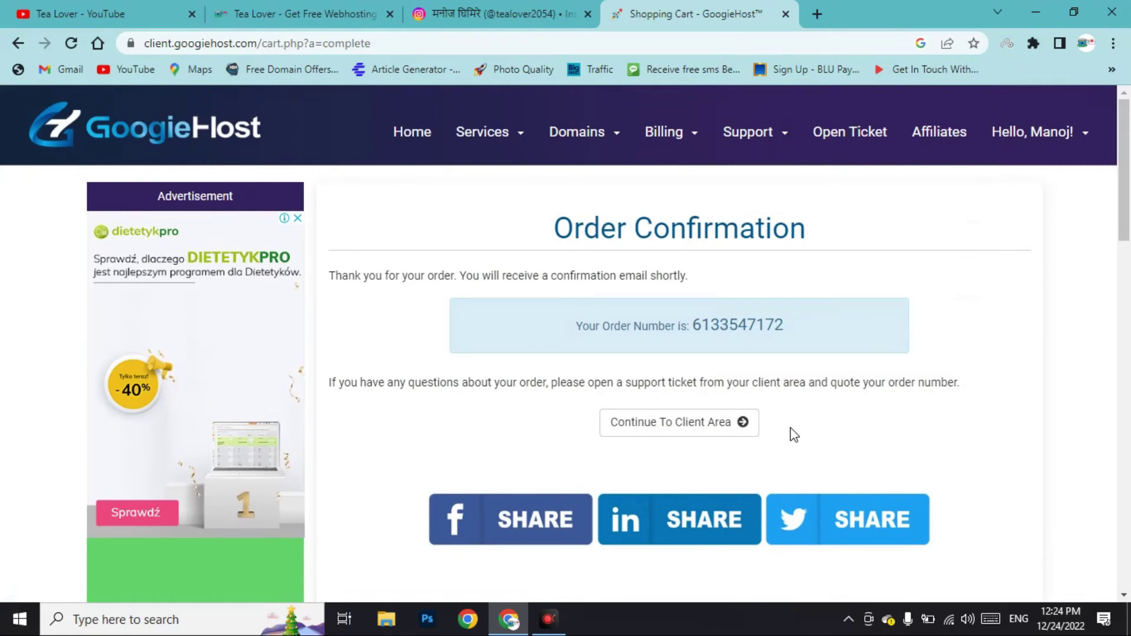
- In the client area, dismiss the ad and open Services to see freetealover.c1.is Pending
left_click(683, 423)
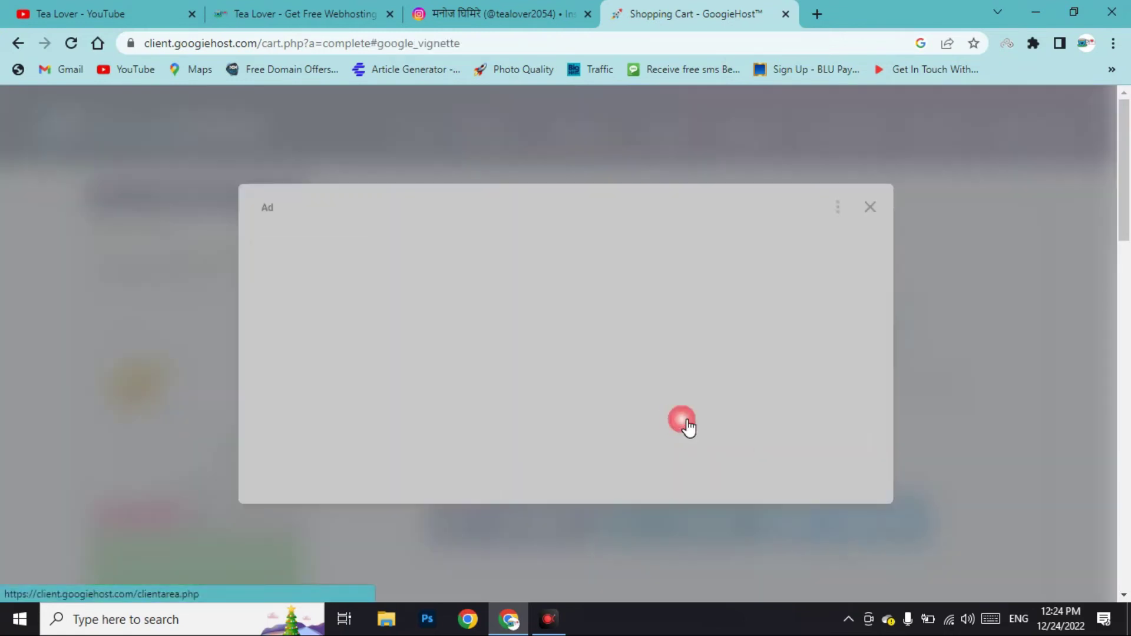
left_click(870, 209)
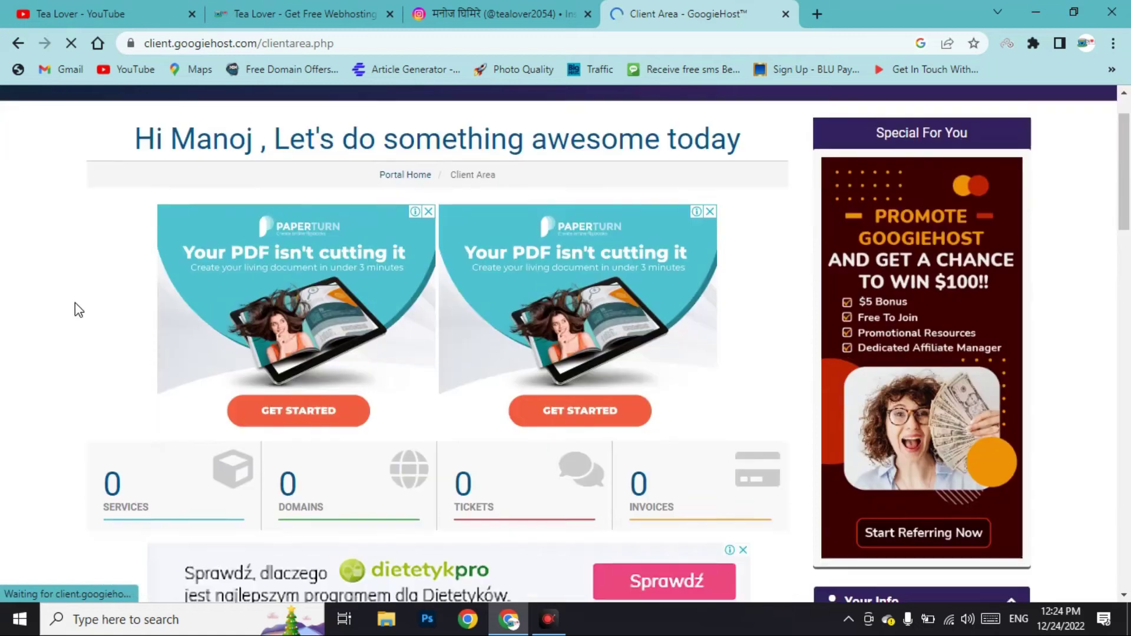
scroll(234, 472, "down", 1)
left_click(234, 471)
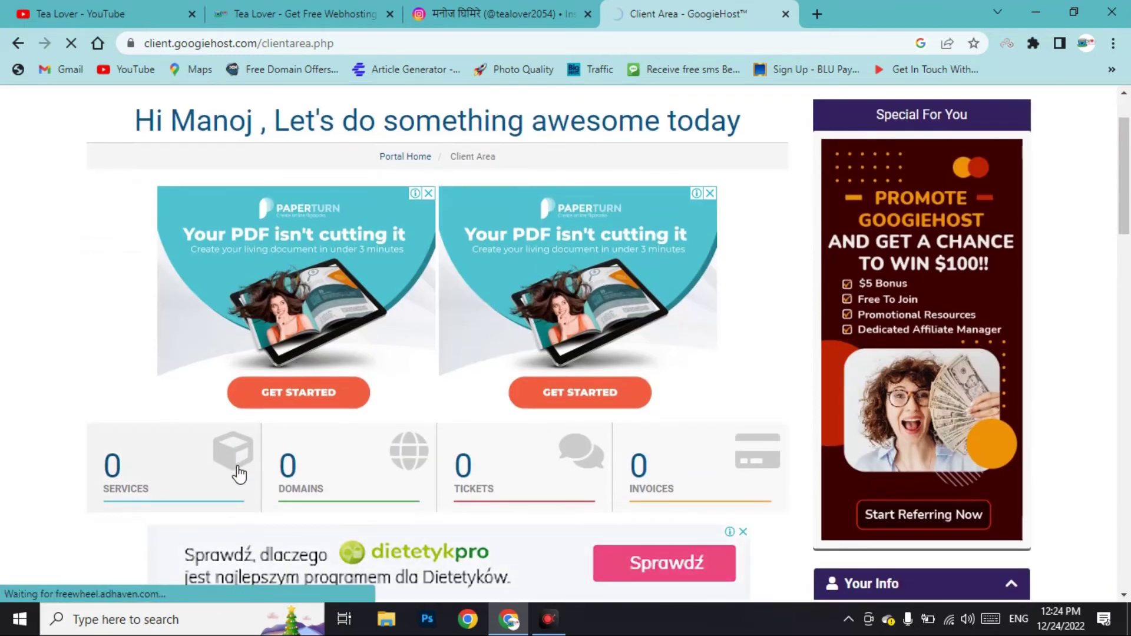
scroll(528, 373, "down", 5)
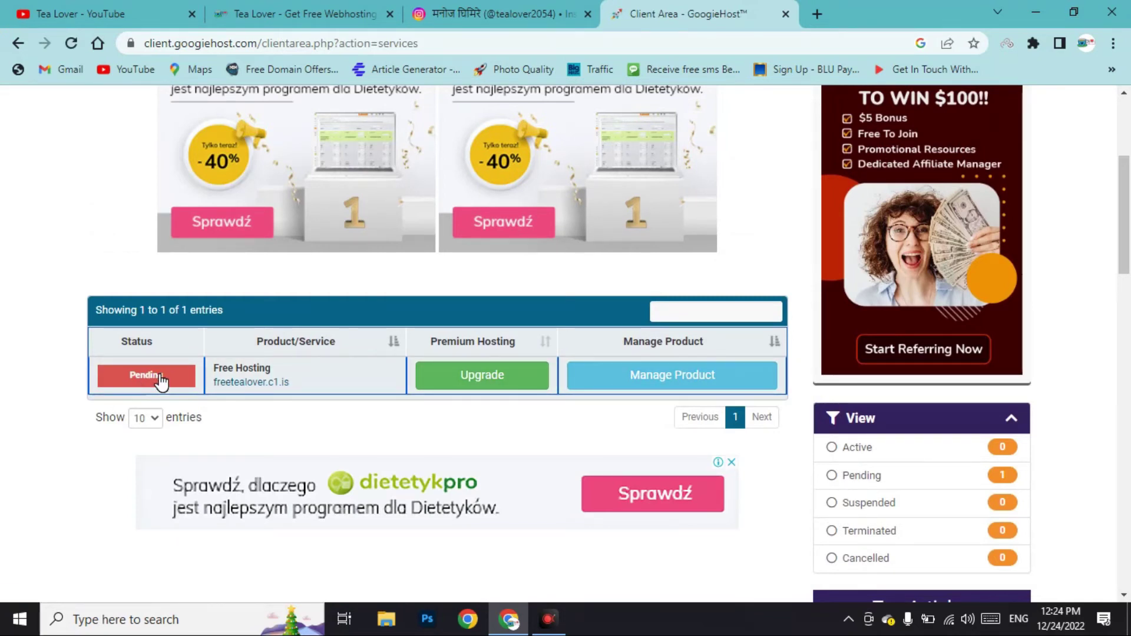
scroll(540, 348, "down", 8)
scroll(539, 345, "up", 12)
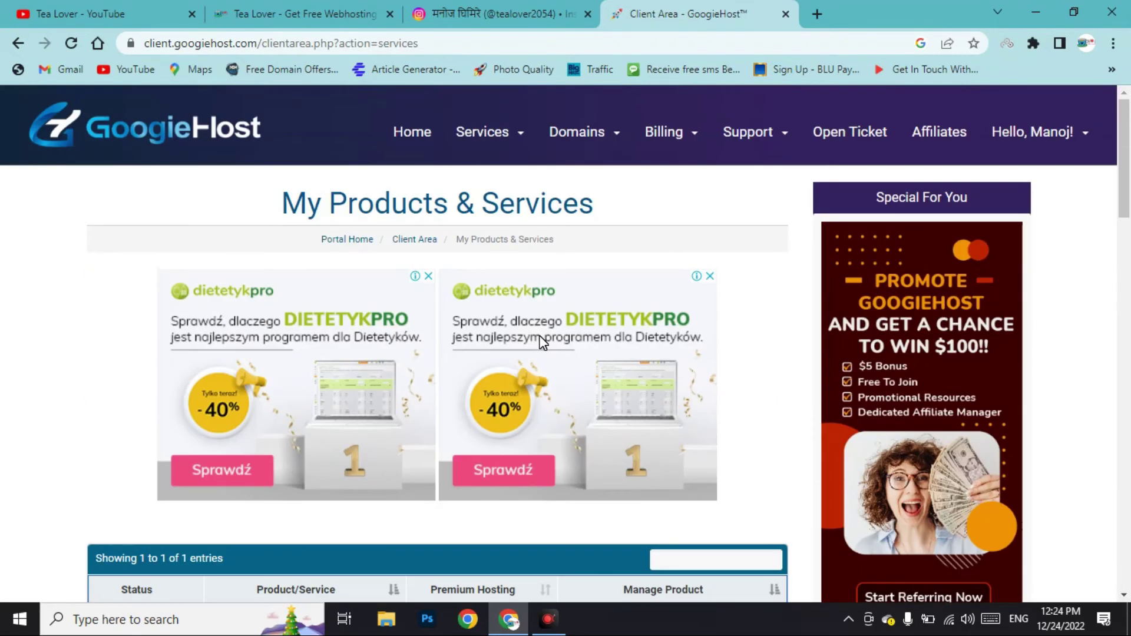
scroll(522, 379, "down", 3)
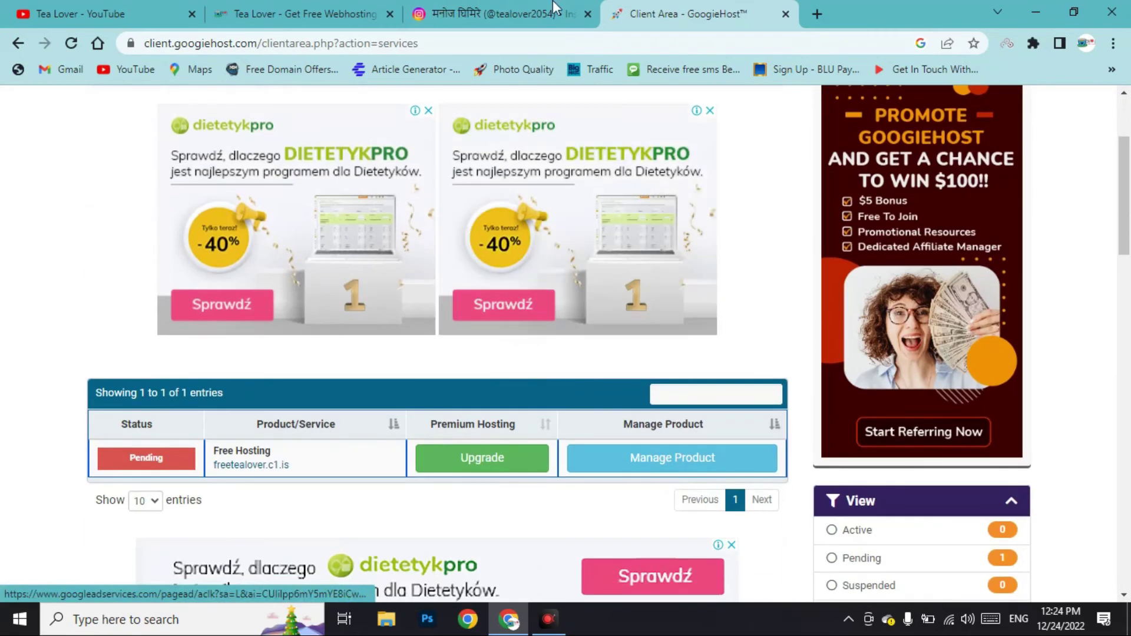
- Glance at the Instagram profile, then bring the Tea Lover YouTube channel tab forward
left_click(530, 14)
left_click_drag(539, 120, 669, 121)
left_click(670, 121)
left_click(106, 13)
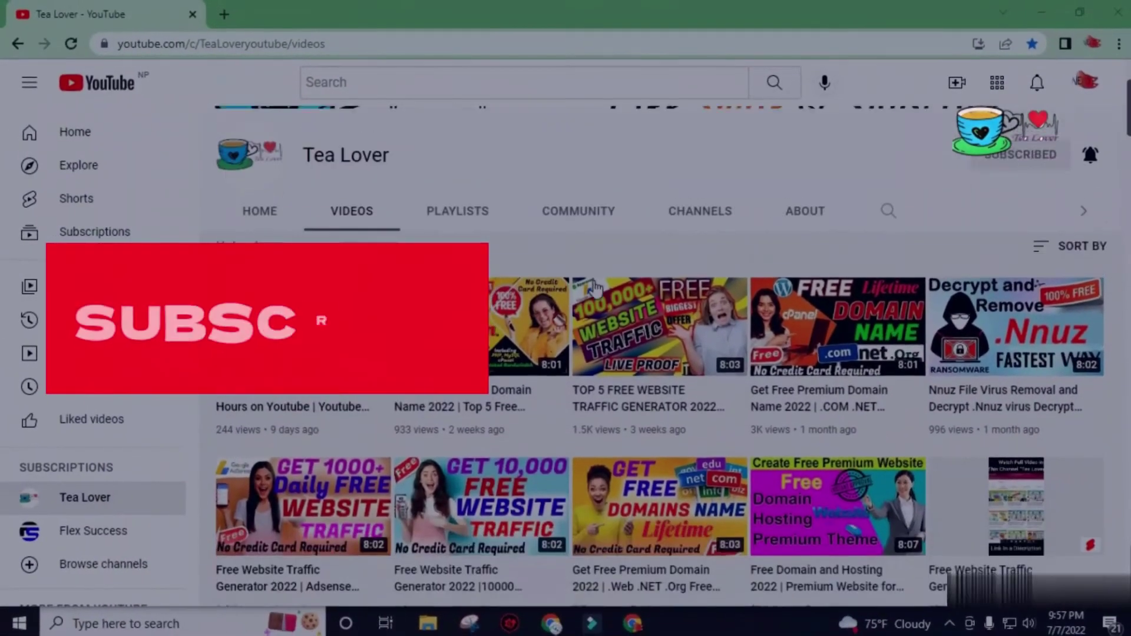
scroll(595, 288, "down", 6)
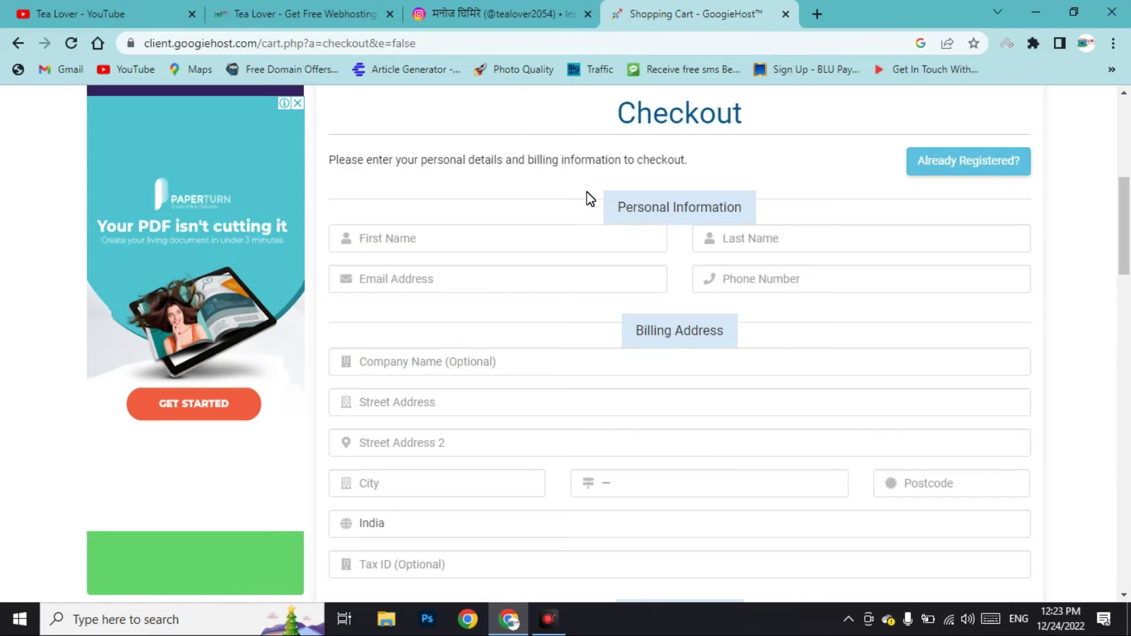
- Autofill the saved personal and billing details and complete the $0.00 free hosting order
left_click(551, 259)
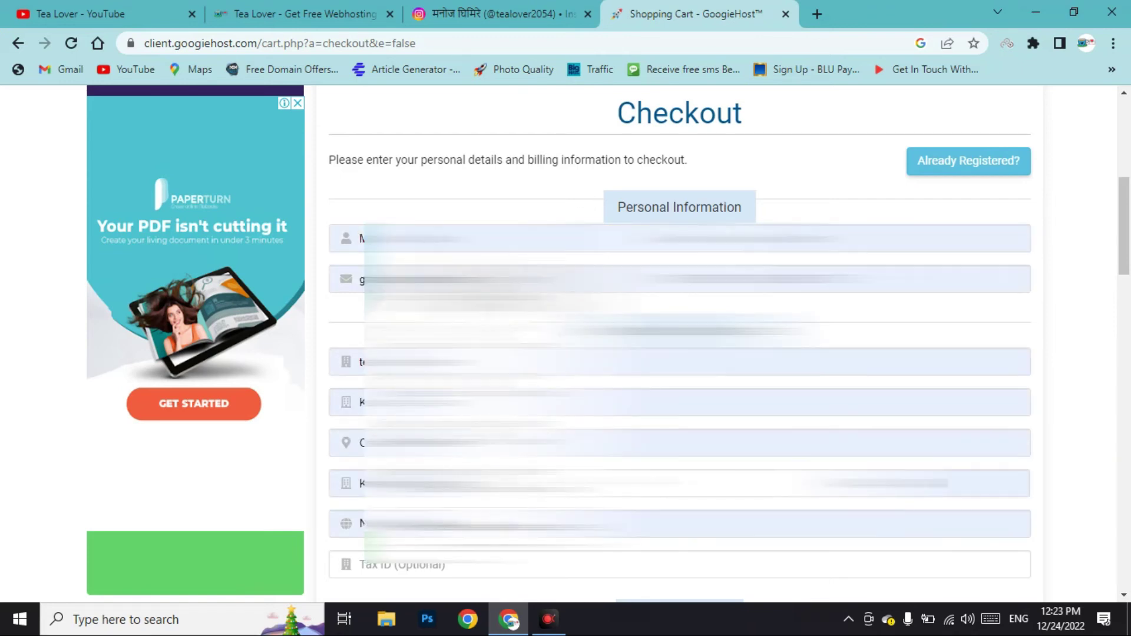
scroll(608, 344, "down", 15)
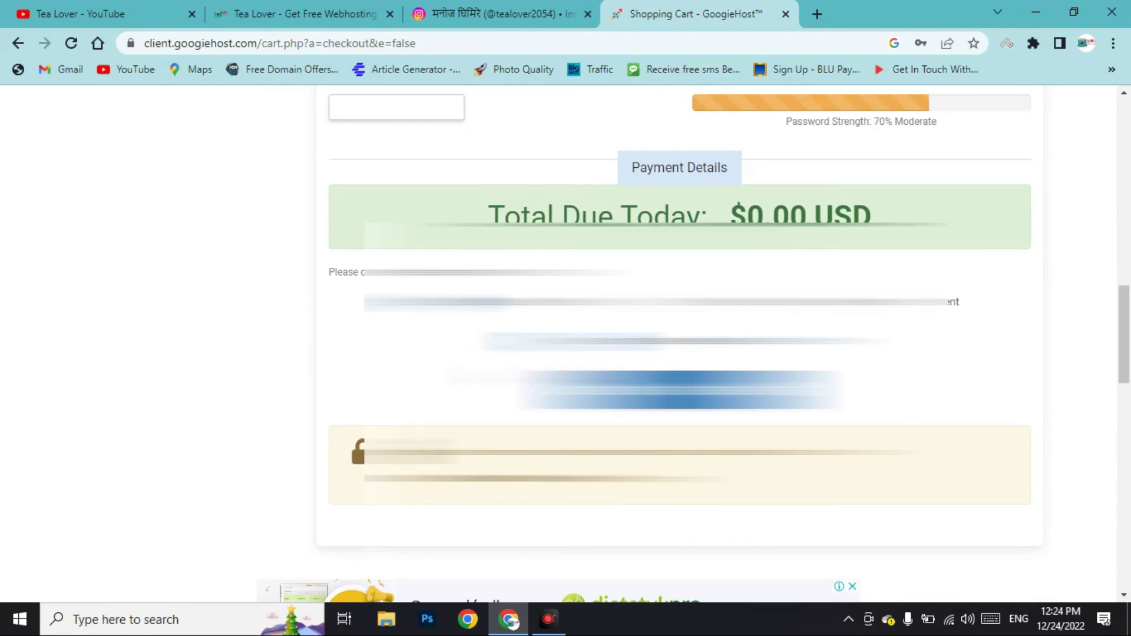
left_click(679, 390)
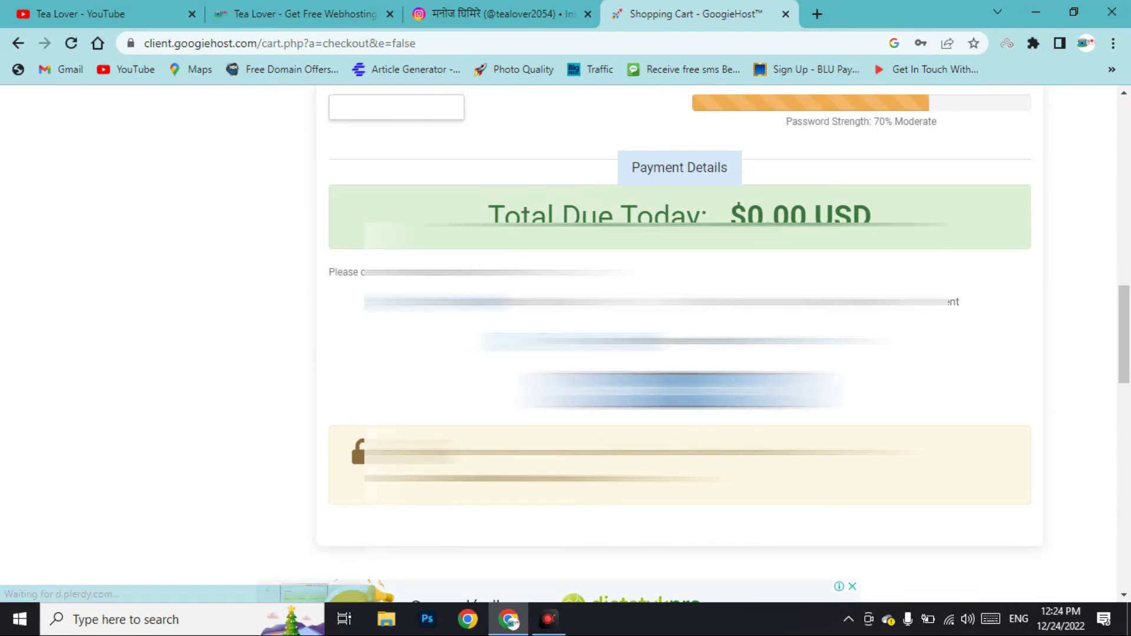